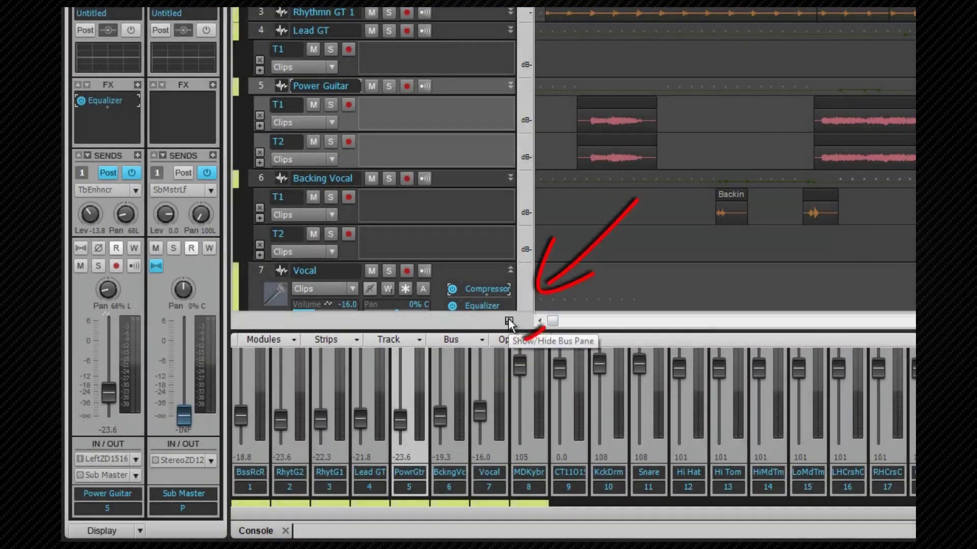
# Show the bus pane and drag the track/bus splitter down until Backing Vocal is visible
pyautogui.click(508, 321)
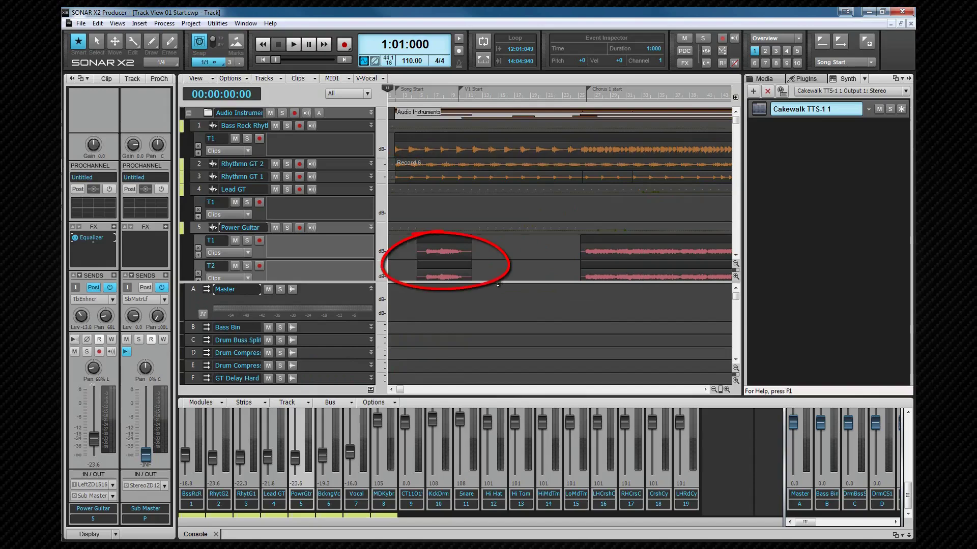
pyautogui.moveTo(497, 281); pyautogui.dragTo(501, 308)
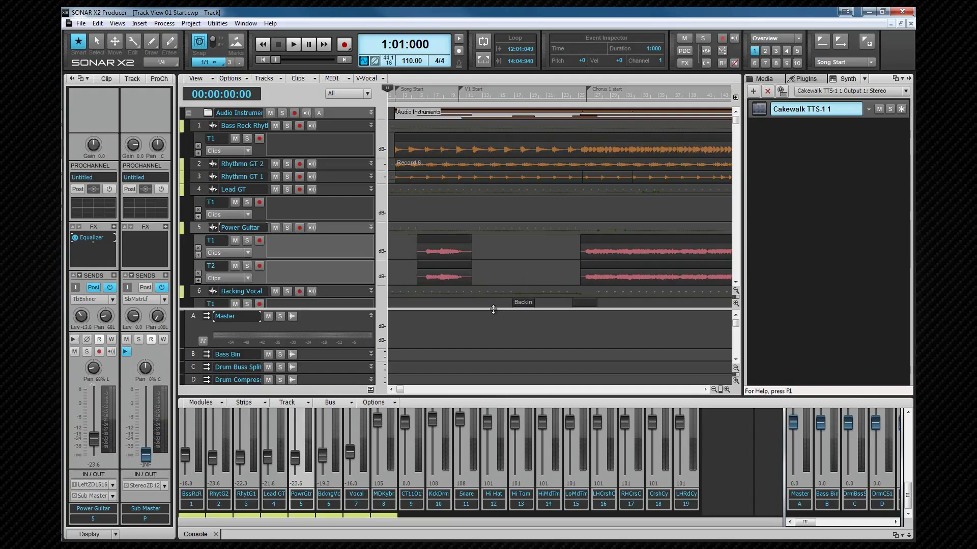
# Collapse the Inspector (I), close the MultiDock (D) and collapse the Browser (B)
pyautogui.press('i')
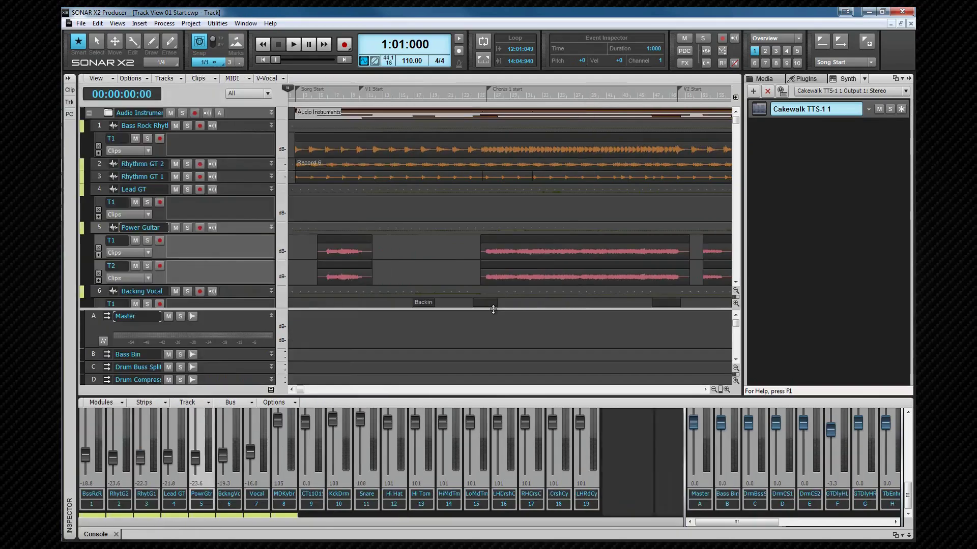
pyautogui.press('d')
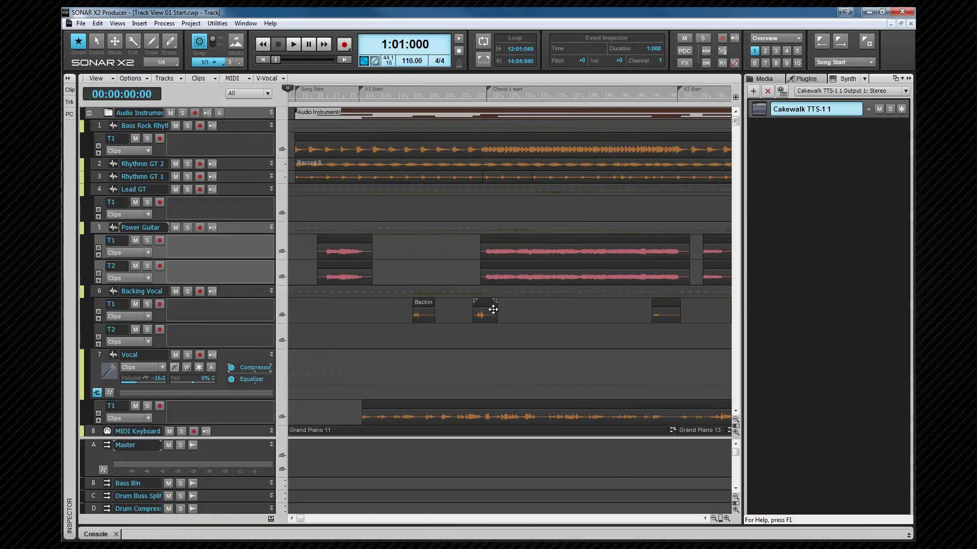
pyautogui.press('b')
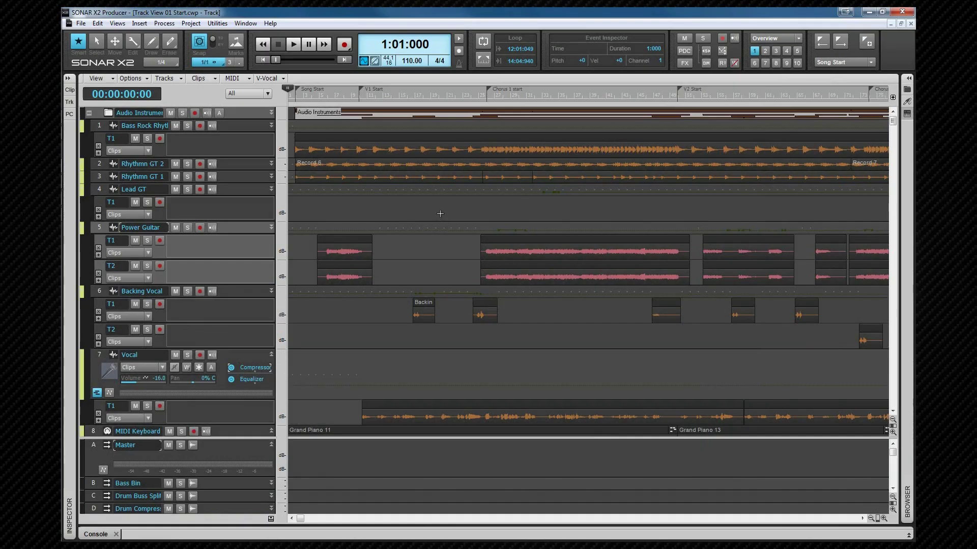
# Bring up the Tools HUD and review the Clips edit filter choices without changing them
pyautogui.press('t')
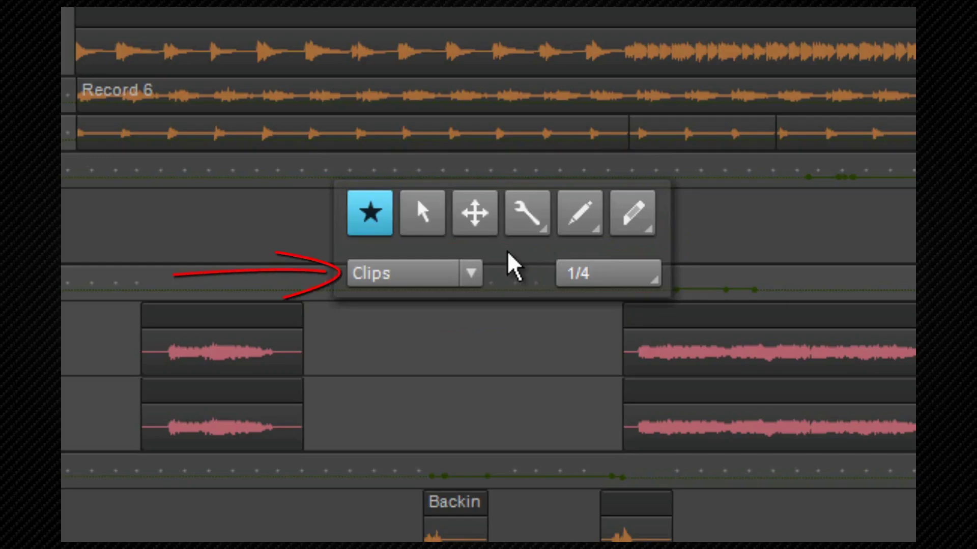
pyautogui.click(471, 275)
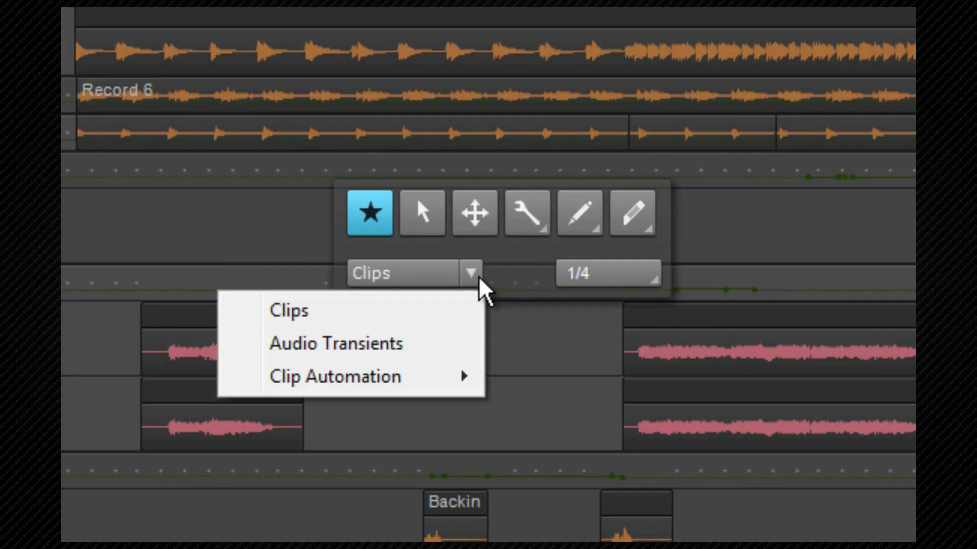
pyautogui.click(733, 265)
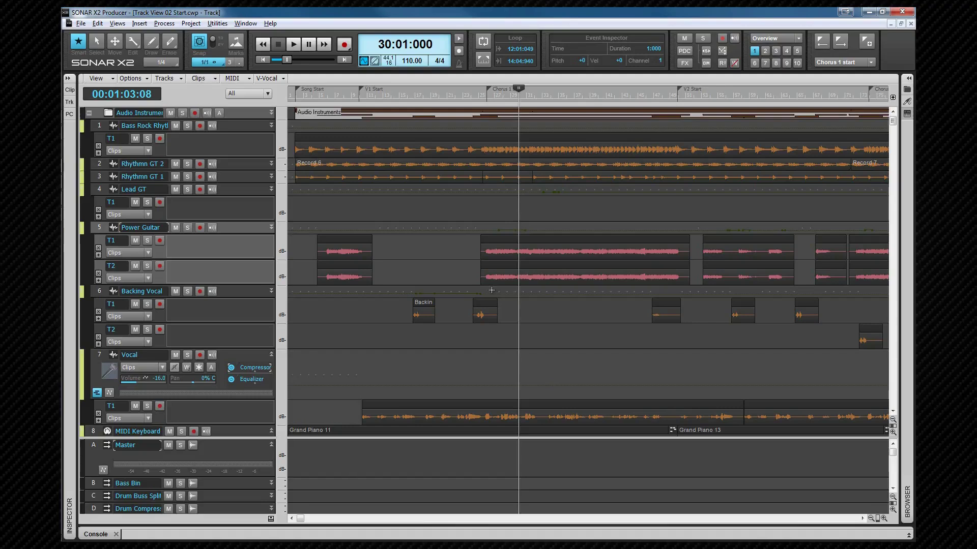
# Play from Chorus 1 start and stop playback at about 38:04:240
pyautogui.press('space')
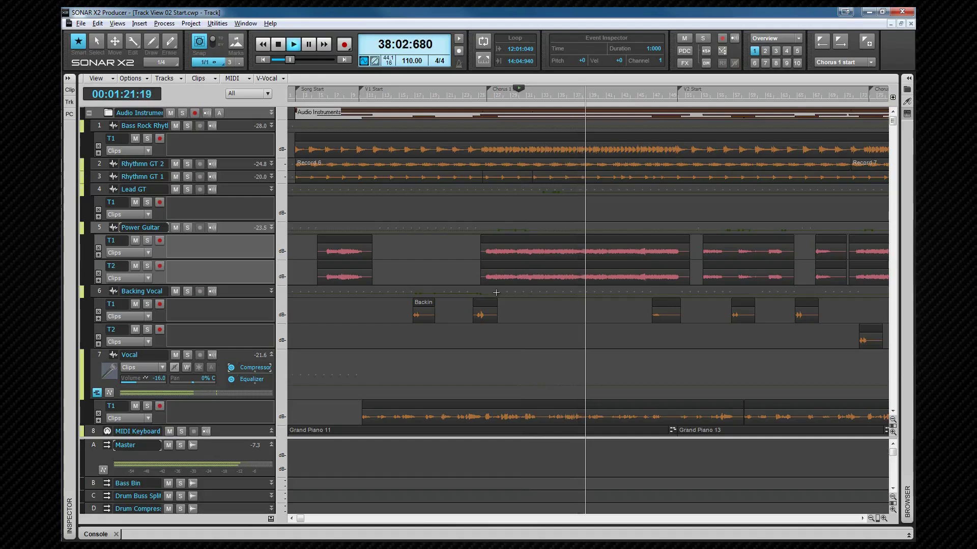
pyautogui.press('space')
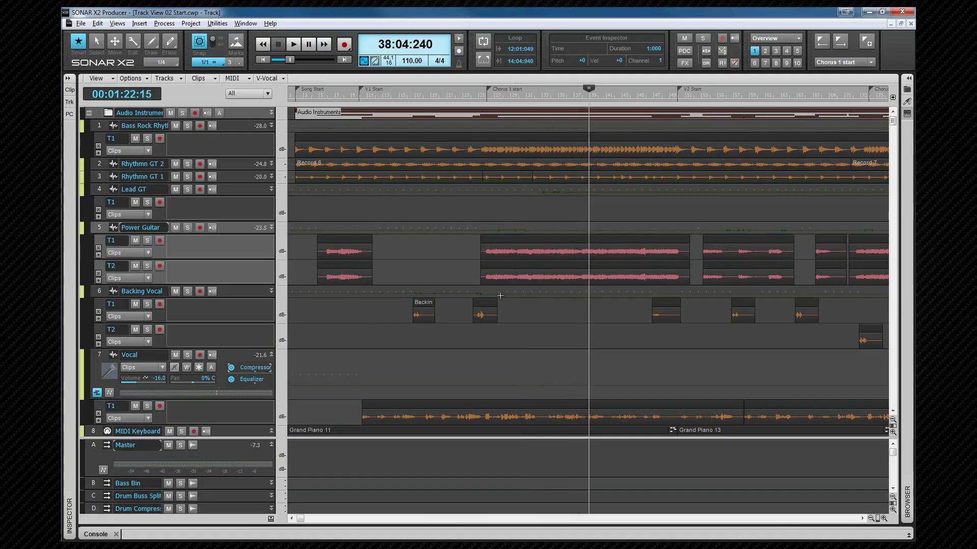
pyautogui.moveTo(500, 296)
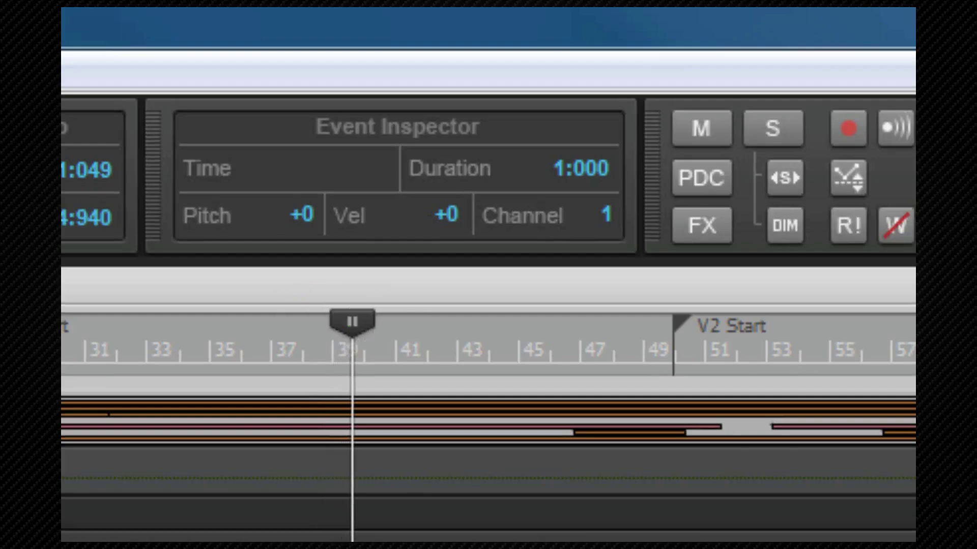
# Record a short take on the armed Lead GT track, stopping at 42:01:722
pyautogui.press('r')
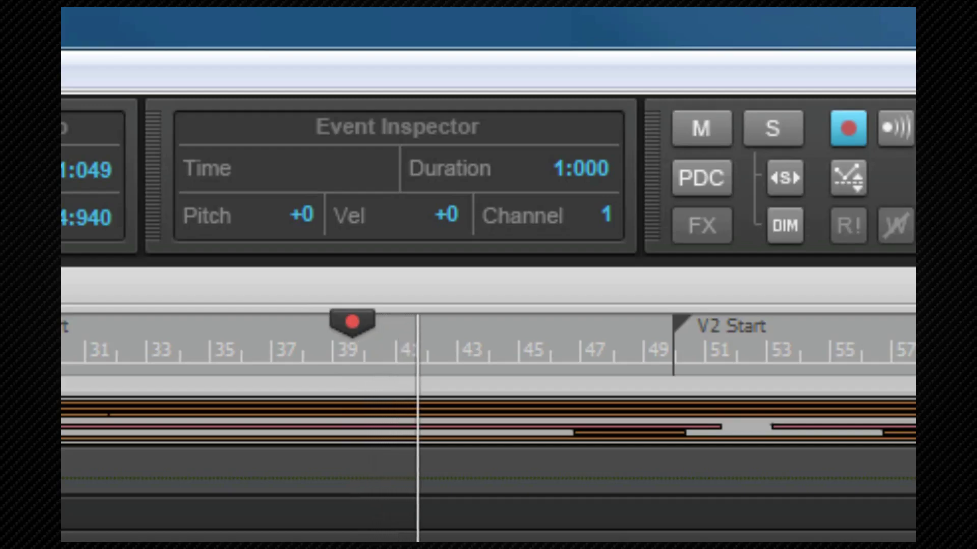
pyautogui.press('space')
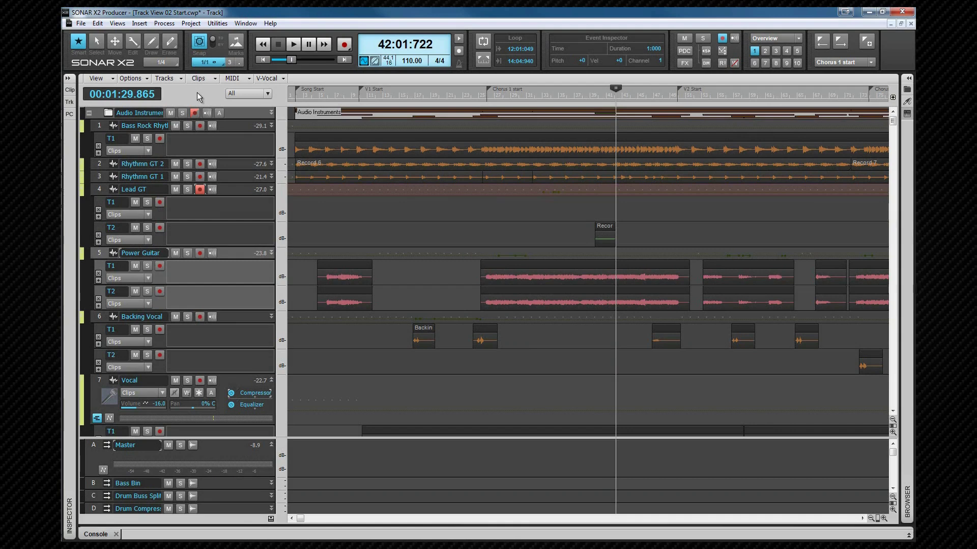
# Show Big Time with Alt+8, cancel its Font settings, and collapse the MultiDock
pyautogui.hotkey('alt', '8')
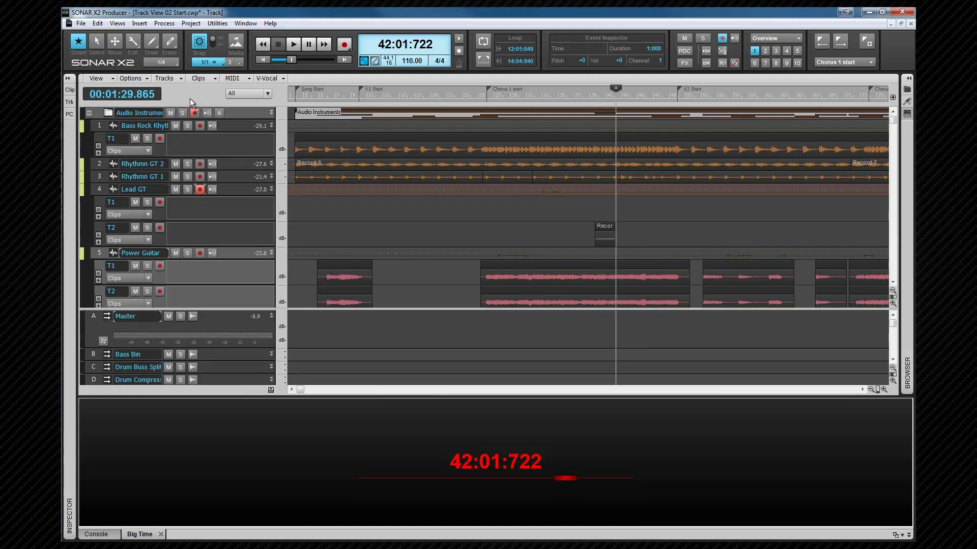
pyautogui.doubleClick(331, 449)
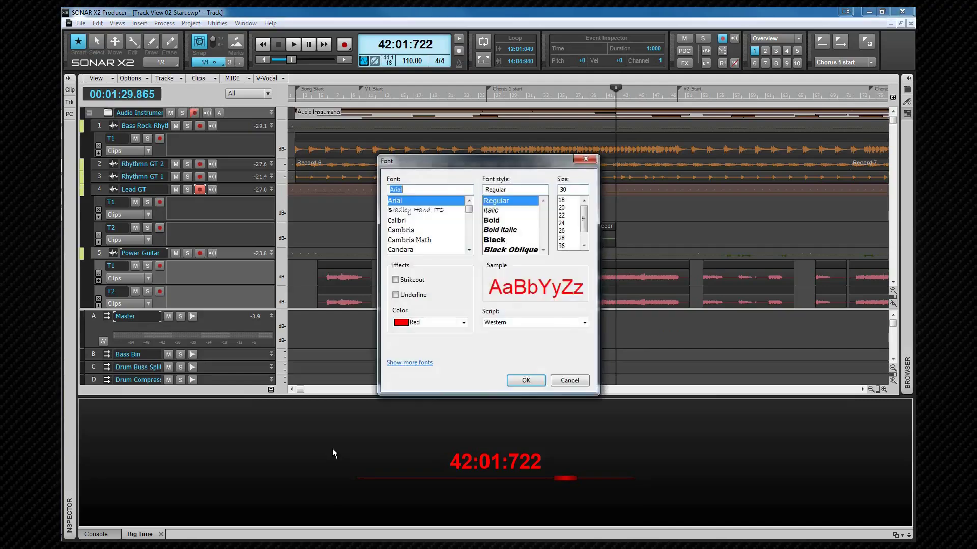
pyautogui.click(570, 382)
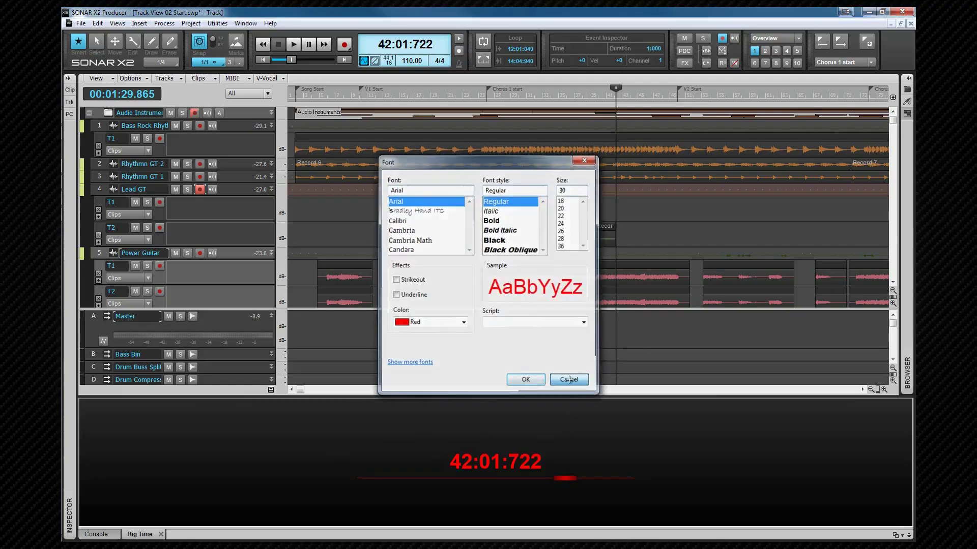
pyautogui.press('d')
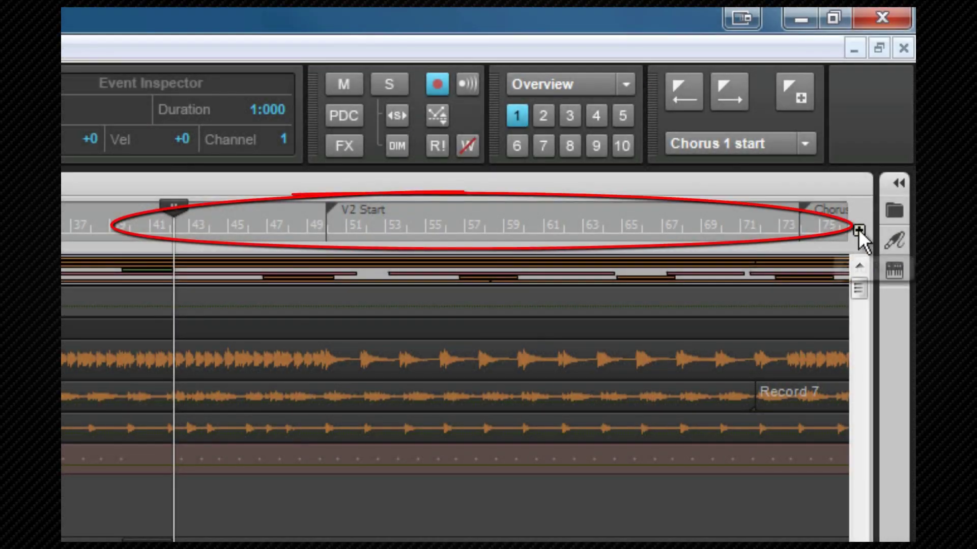
pyautogui.click(858, 229)
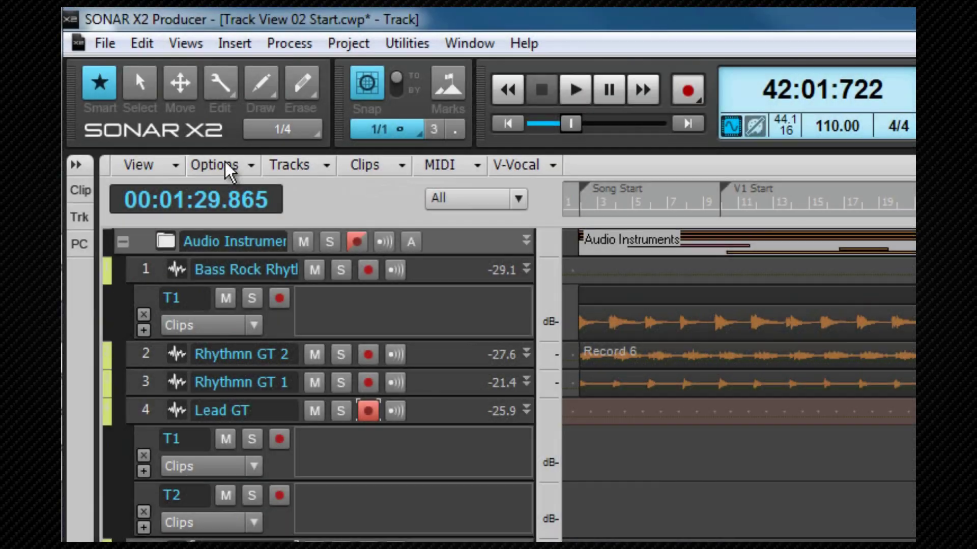
# Open the Track View Options menu to the 'On Stop, Rewind to Now Marker' setting
pyautogui.click(227, 168)
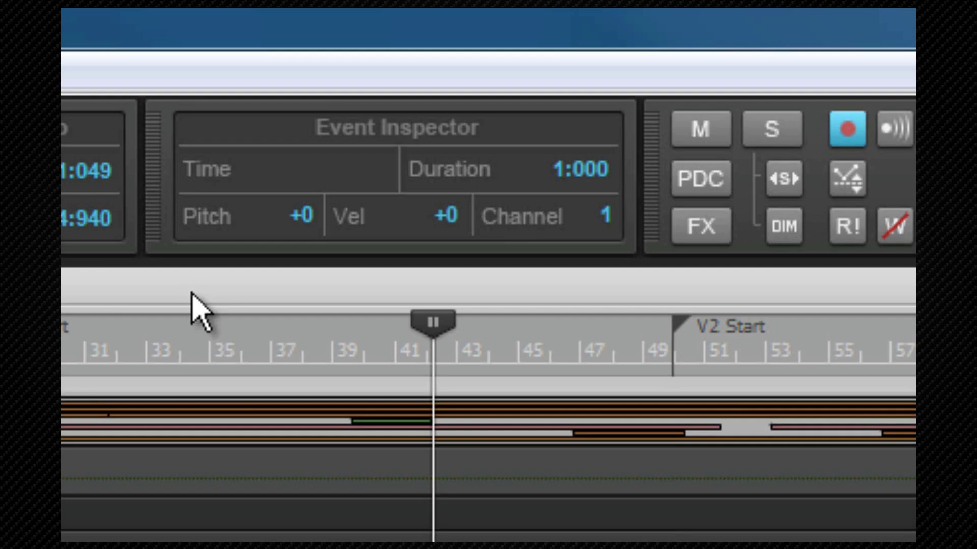
# Play from the now time and stop near bar 44, leaving the now marker there
pyautogui.press('space')
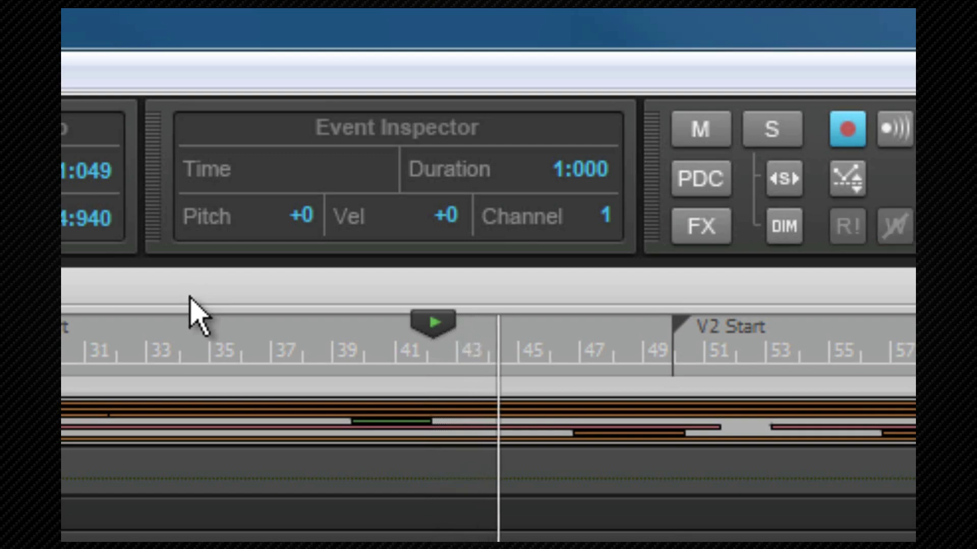
pyautogui.press('space')
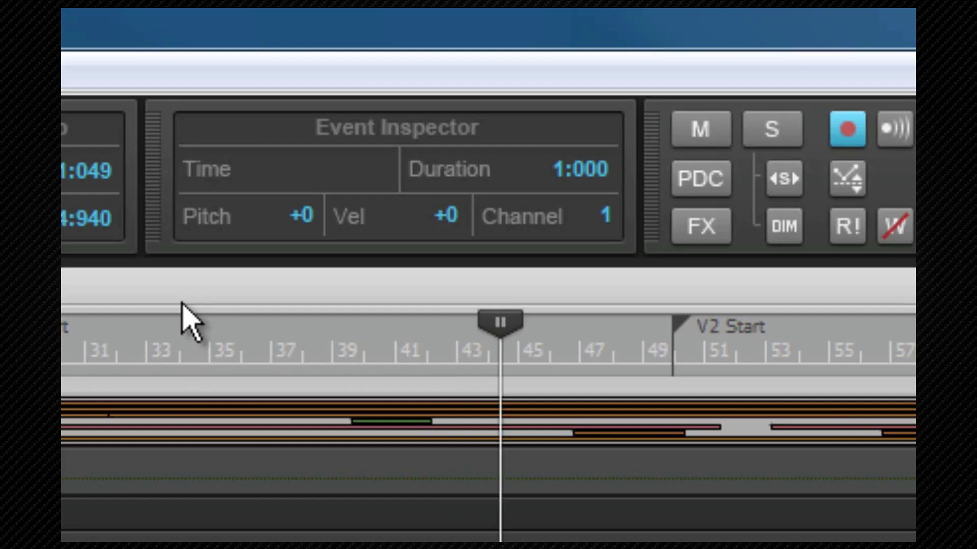
# Play briefly, stop at 44:02:560, and show Set Now Time With Full Restart in Options
pyautogui.press('space')
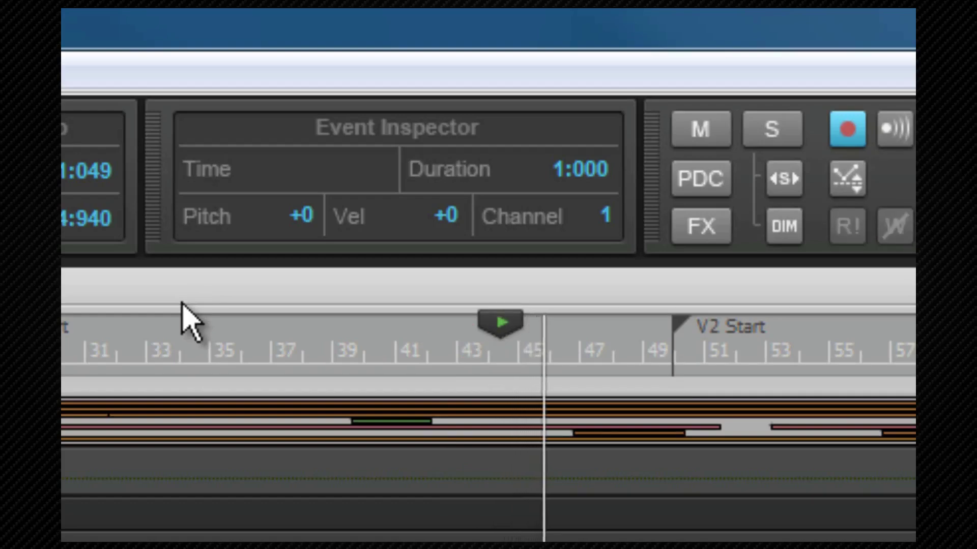
pyautogui.press('space')
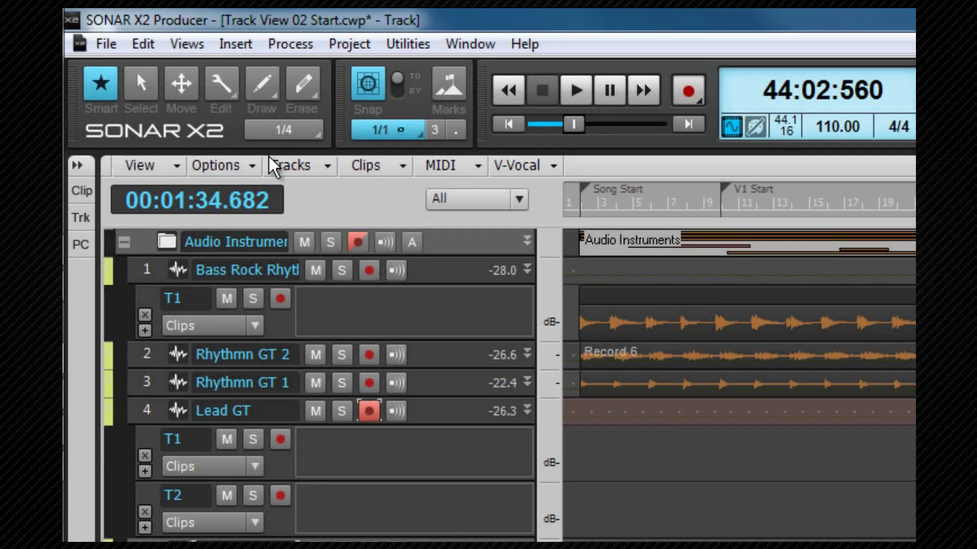
pyautogui.click(246, 166)
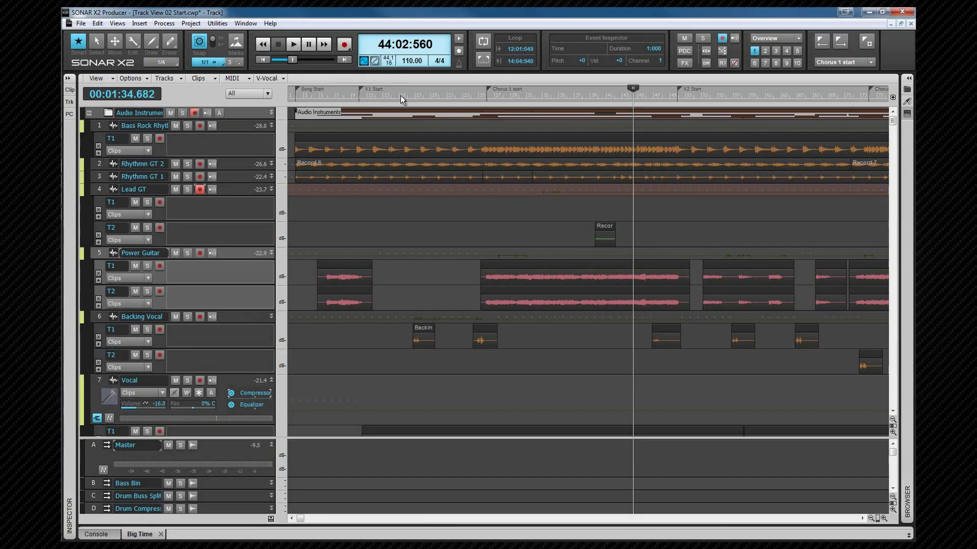
# Move the now time to bar 16, then bar 21, finishing at 9:01:000
pyautogui.click(403, 96)
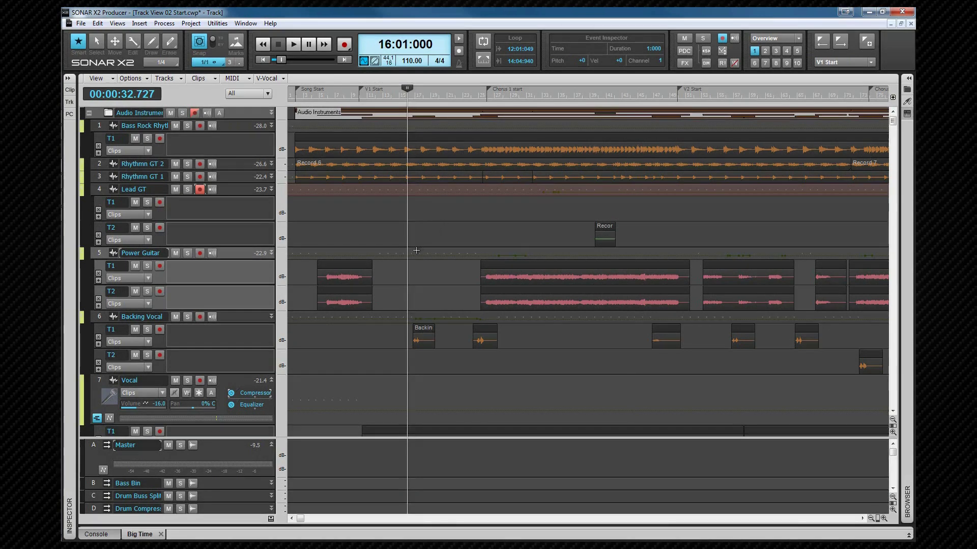
pyautogui.click(446, 251)
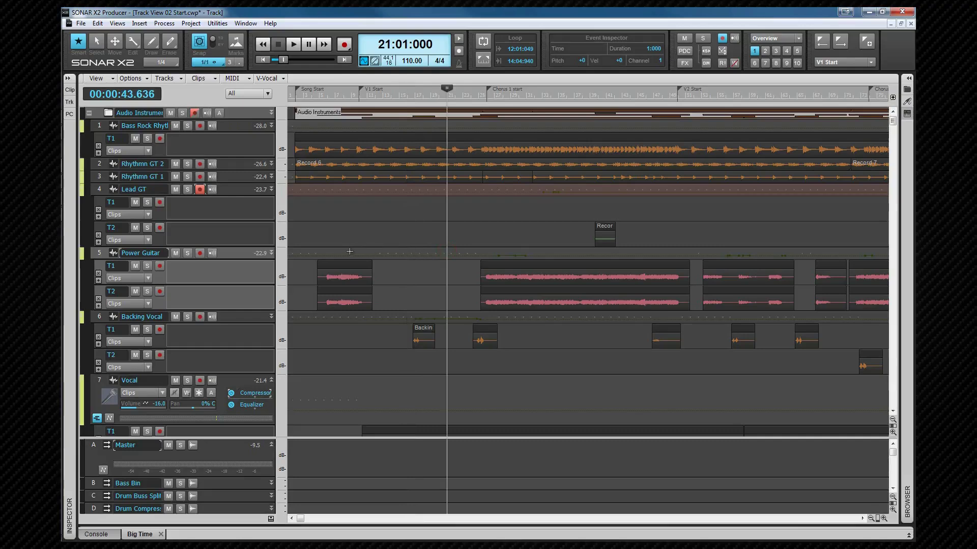
pyautogui.click(349, 251)
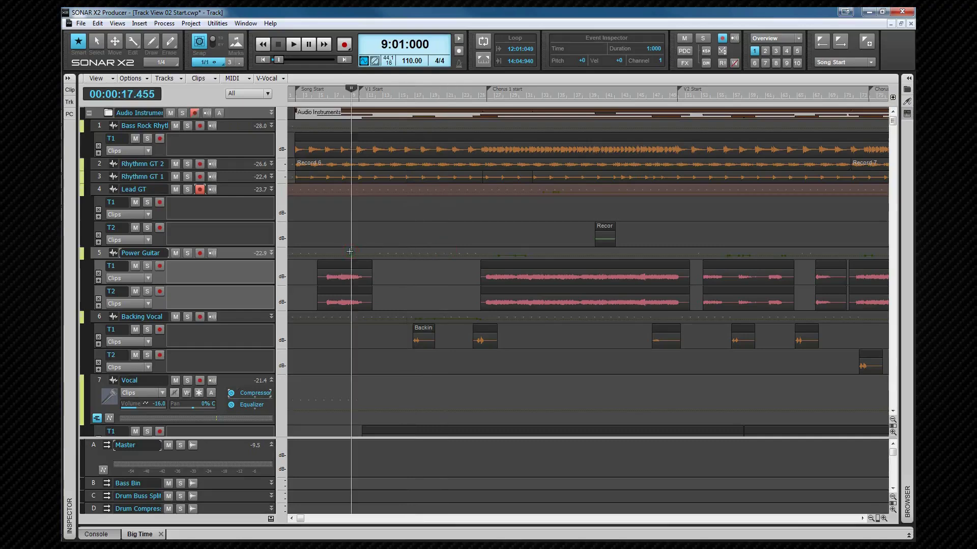
# Review the Click Behavior options, then start playback from the 9:01:000 now time
pyautogui.click(148, 79)
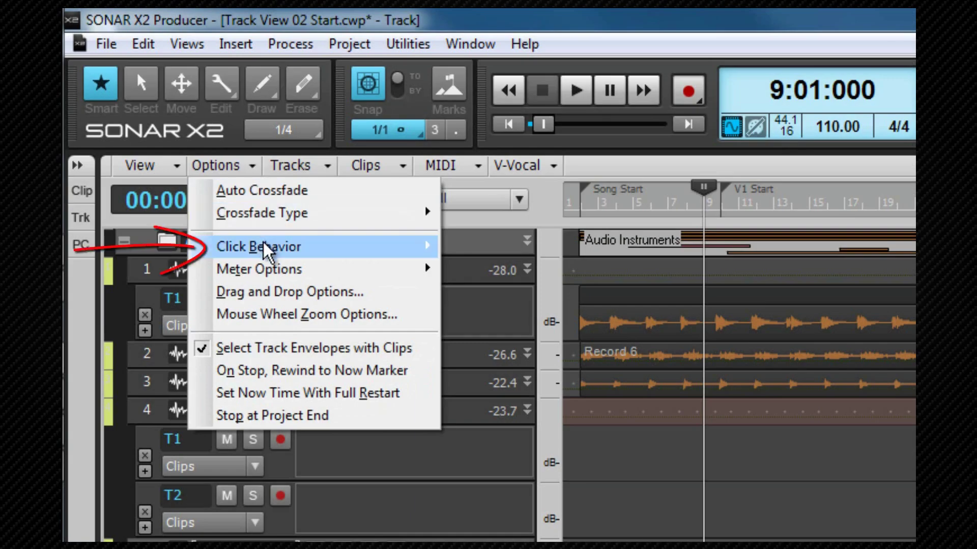
pyautogui.moveTo(264, 244)
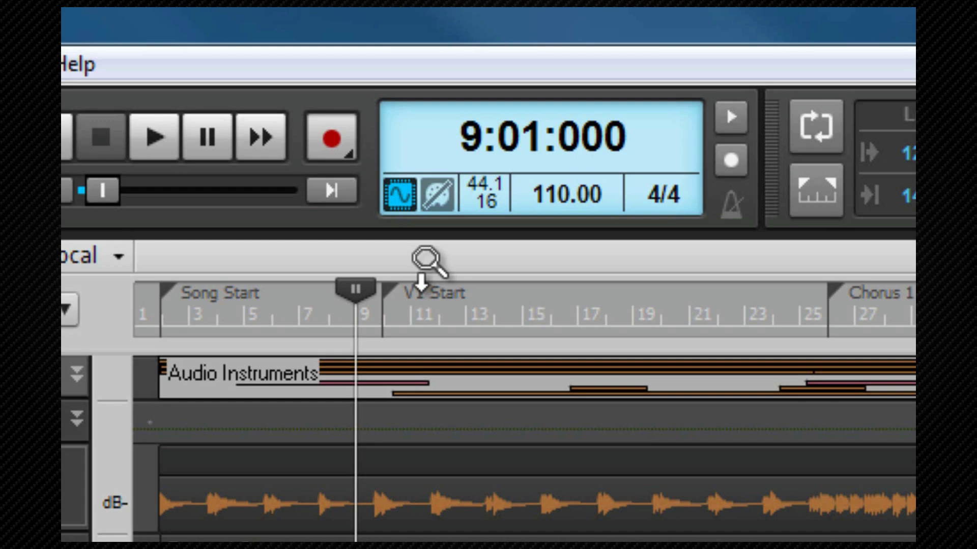
pyautogui.press('space')
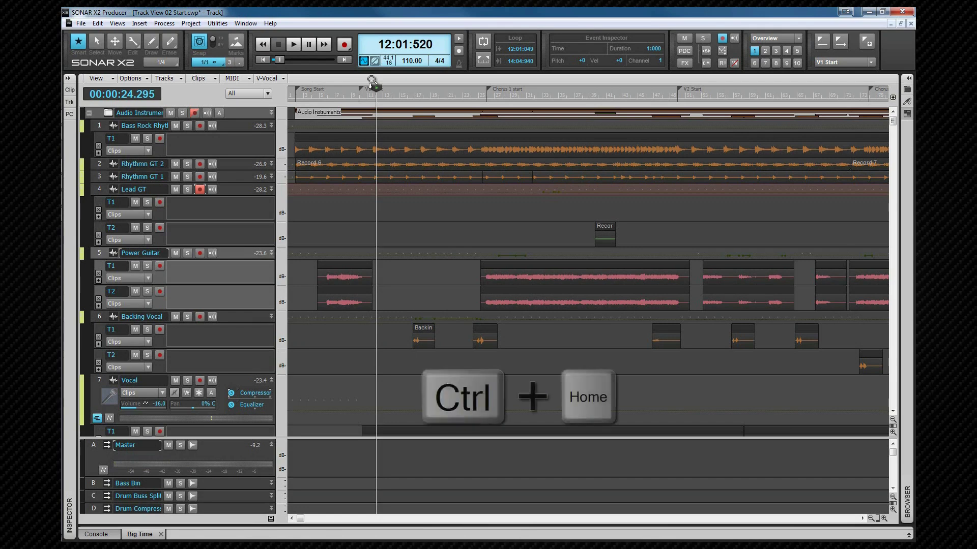
# Jump the now time to the project start and end, then step back by measures to 156:01:000
pyautogui.hotkey('ctrl', 'Home')
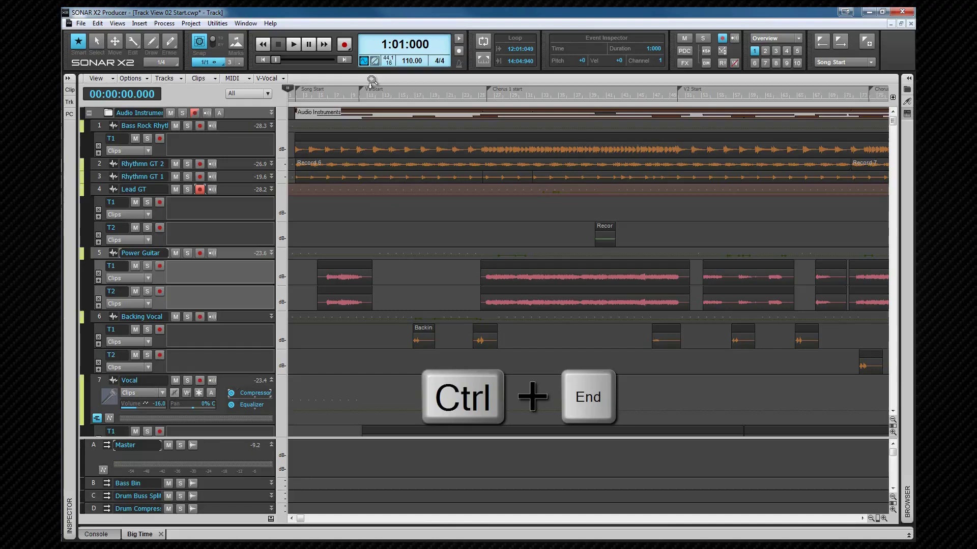
pyautogui.hotkey('ctrl', 'End')
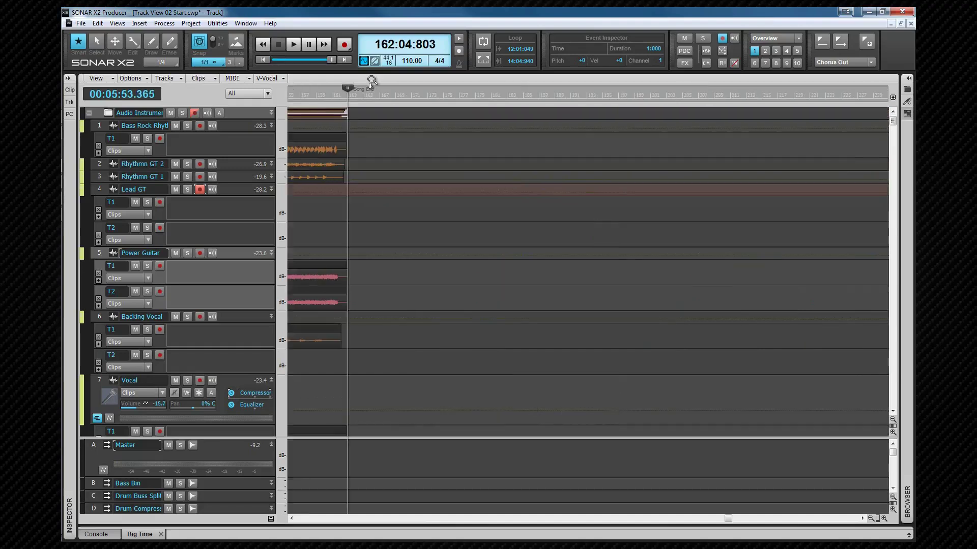
pyautogui.hotkey('ctrl', 'pageup')
pyautogui.hotkey('ctrl', 'pageup')
pyautogui.hotkey('ctrl', 'pageup')
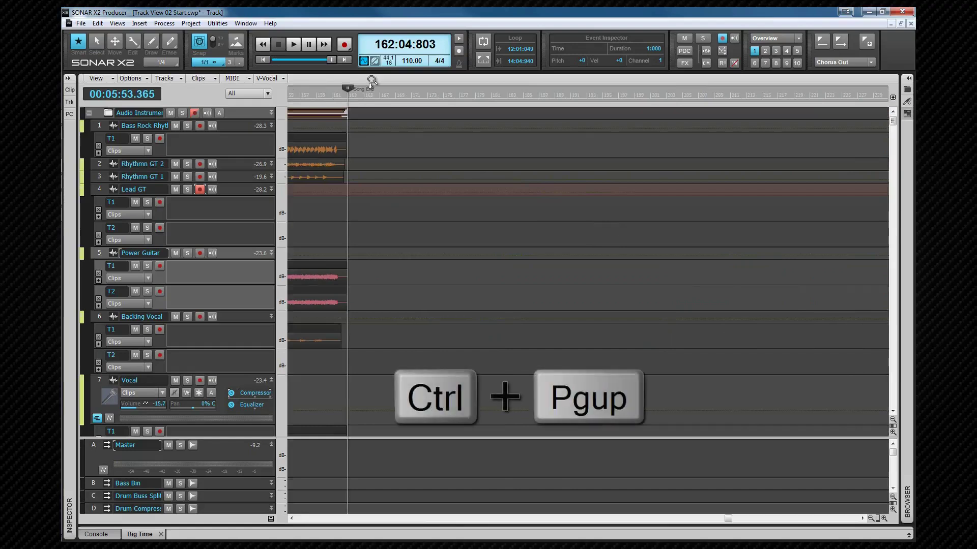
pyautogui.hotkey('ctrl', 'pageup')
pyautogui.hotkey('ctrl', 'pageup')
pyautogui.hotkey('ctrl', 'pageup')
pyautogui.hotkey('ctrl', 'pageup')
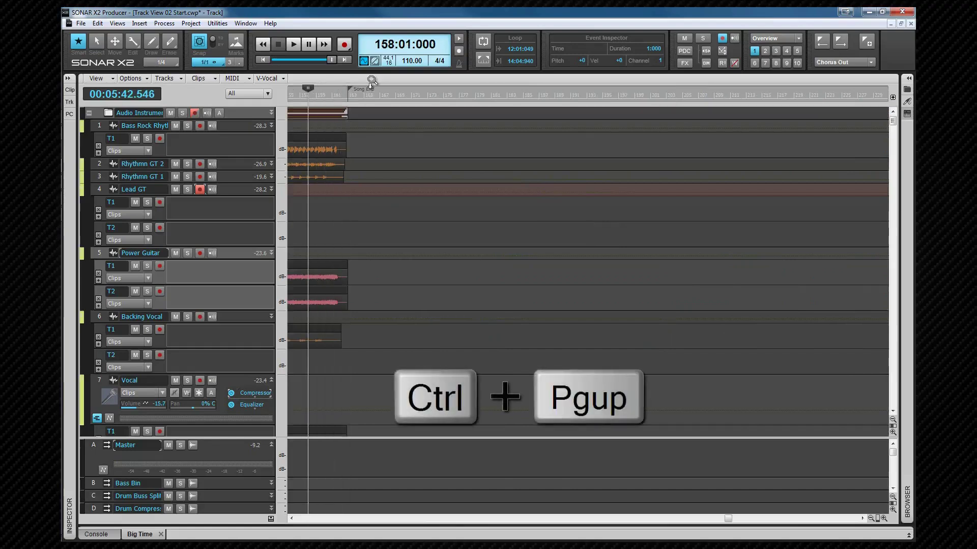
# Step the now time forward by measures to 160:01:000 and bring up the Go dialog
pyautogui.hotkey('ctrl', 'pagedown')
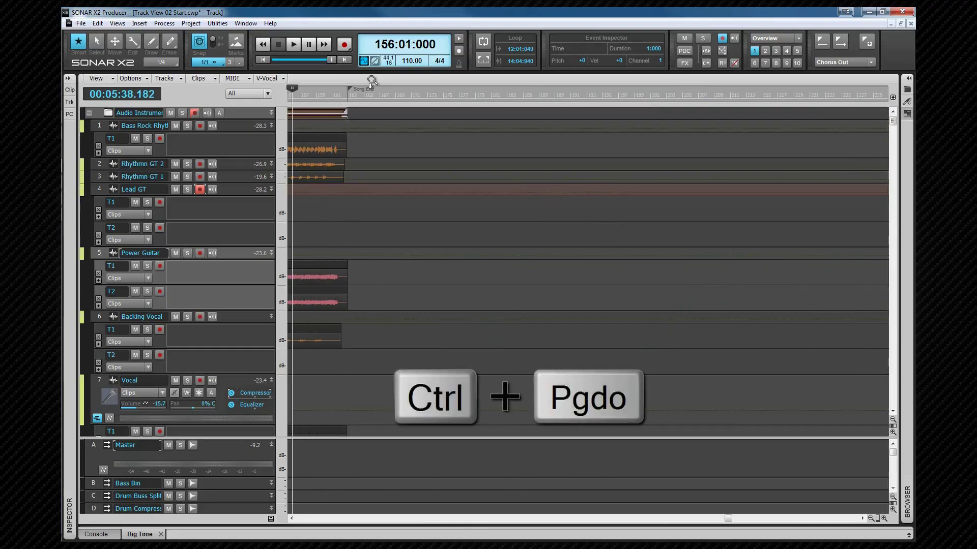
pyautogui.hotkey('ctrl', 'pagedown')
pyautogui.hotkey('ctrl', 'pagedown')
pyautogui.hotkey('ctrl', 'pagedown')
pyautogui.hotkey('ctrl', 'pagedown')
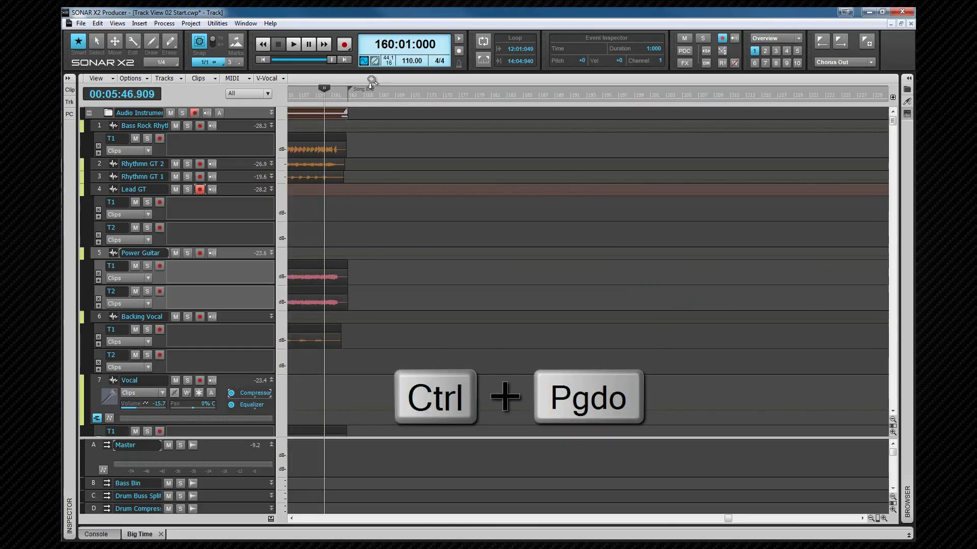
pyautogui.press('g')
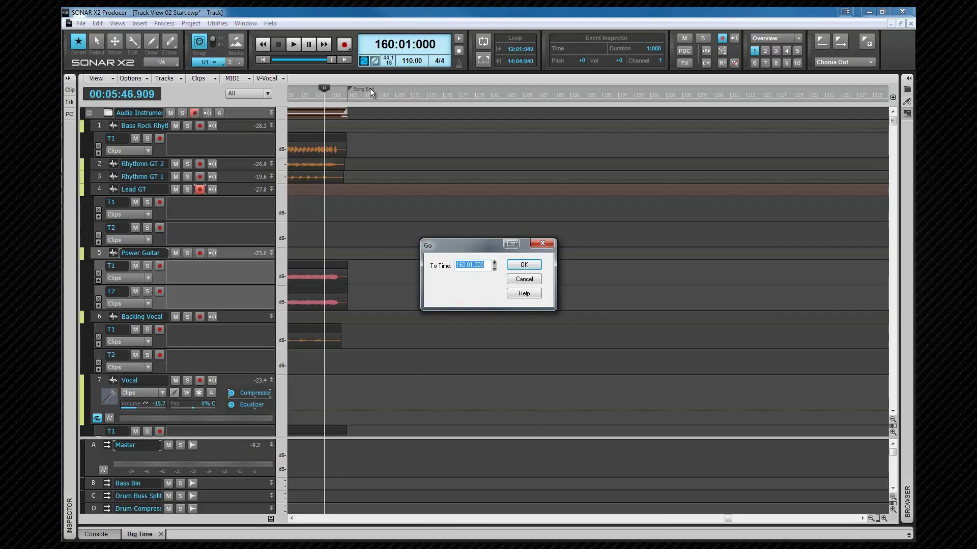
# Enter 8 3 as the To Time so the now time lands on 8:03:000
pyautogui.write('8 3')
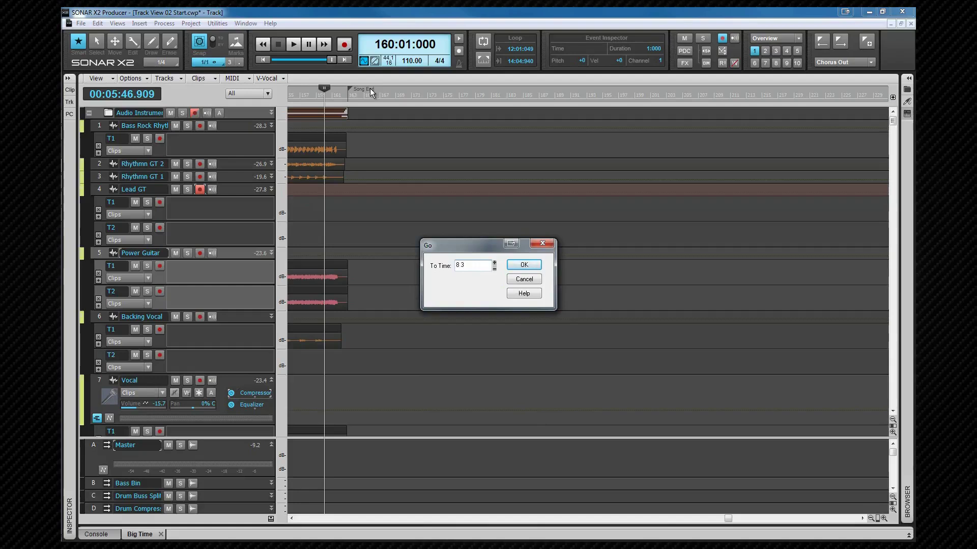
pyautogui.press('Return')
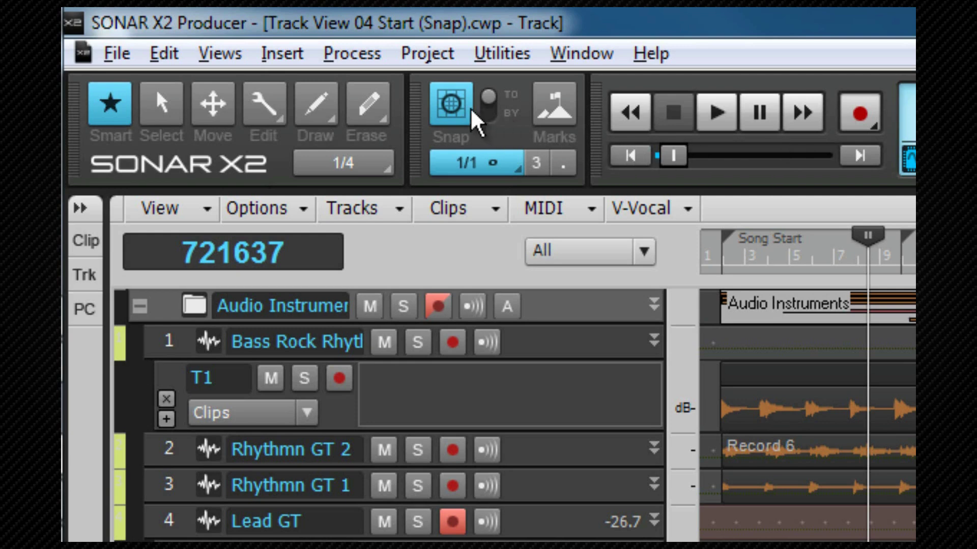
# Try the Snap and To/By toggles, then with Snap off nudge the Lead GT T2 clip to about 38:01:706
pyautogui.click(464, 110)
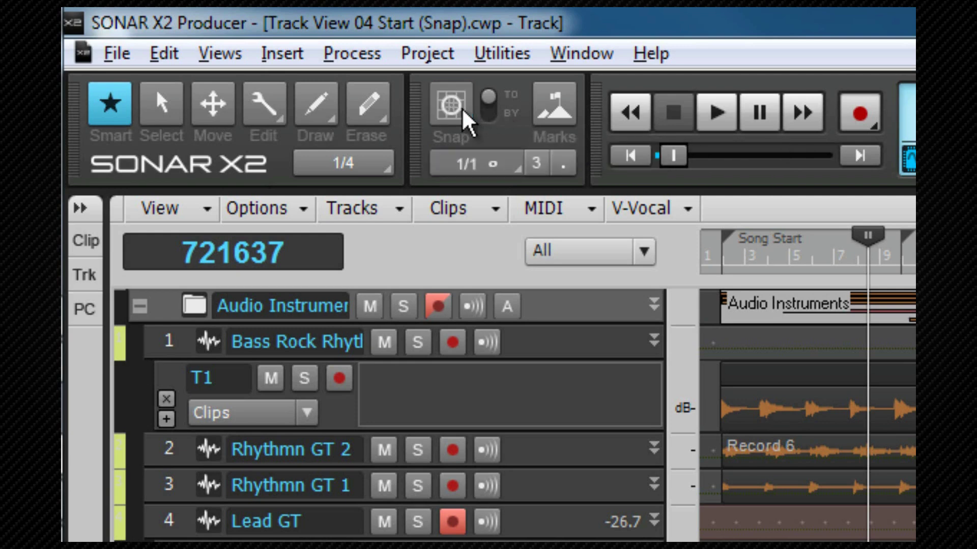
pyautogui.click(463, 110)
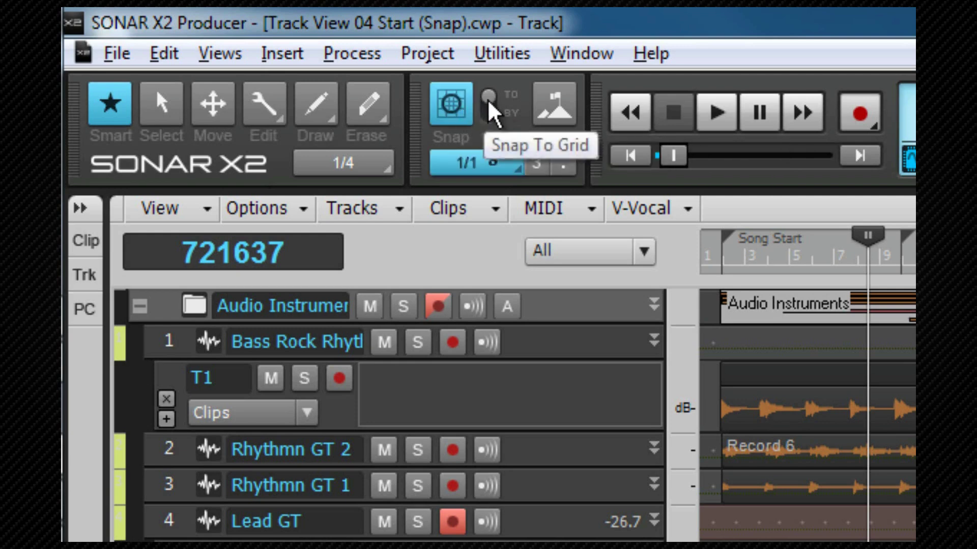
pyautogui.click(490, 108)
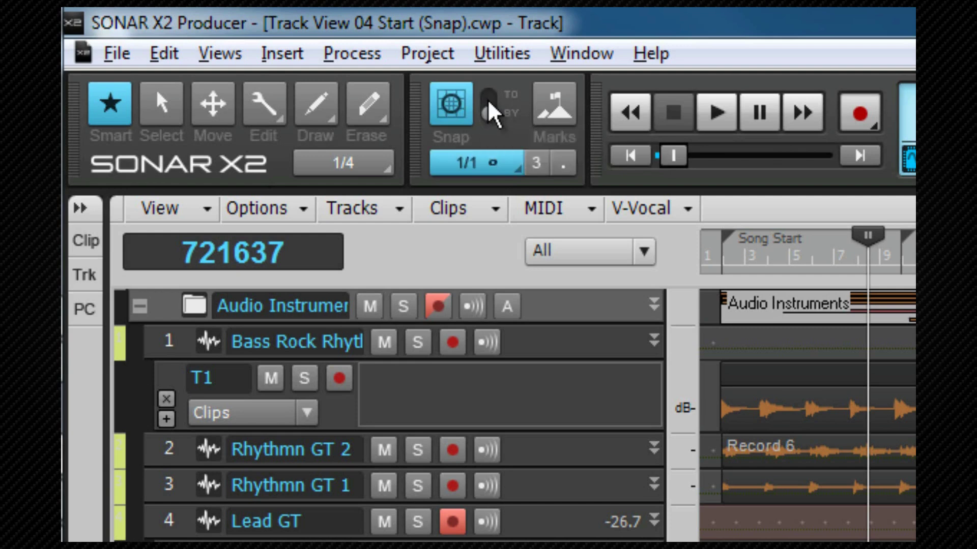
pyautogui.click(489, 108)
pyautogui.click(489, 108)
pyautogui.click(490, 108)
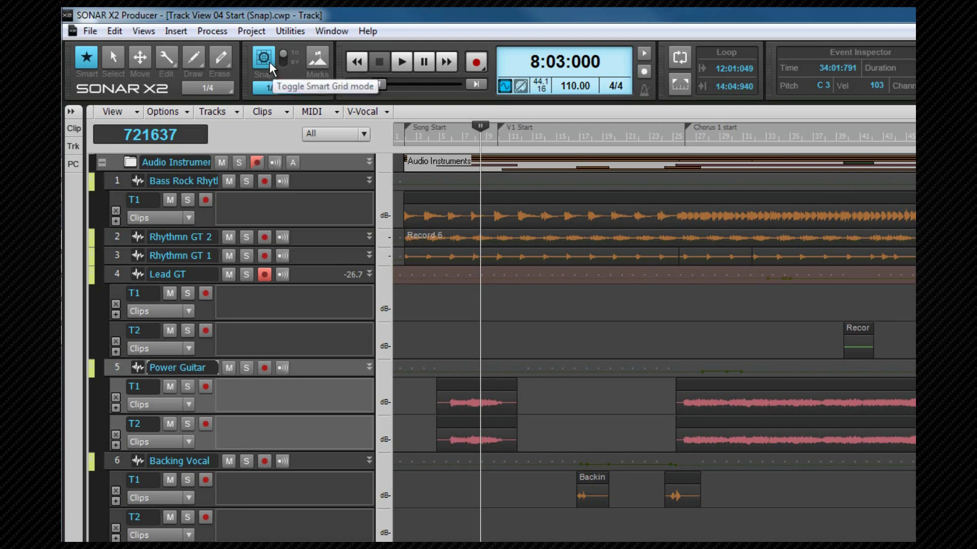
pyautogui.click(269, 62)
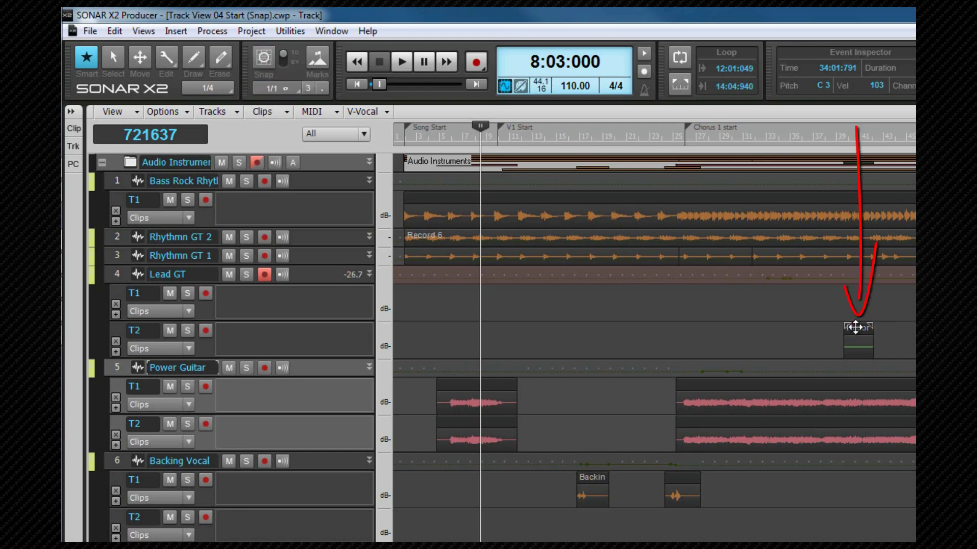
pyautogui.moveTo(855, 327); pyautogui.dragTo(839, 325)
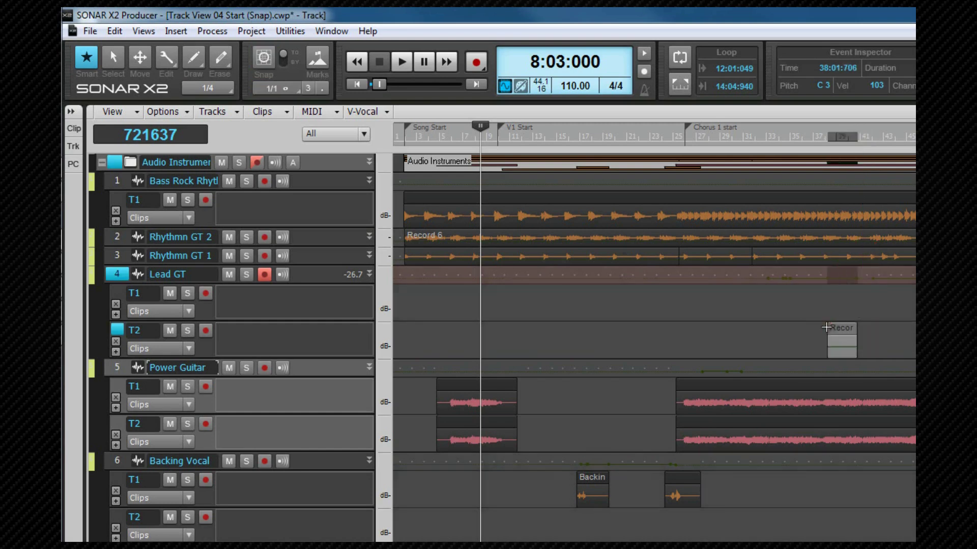
# Turn on Measure snapping with N and drag the small Lead GT T2 clip earlier onto a measure line
pyautogui.press('n')
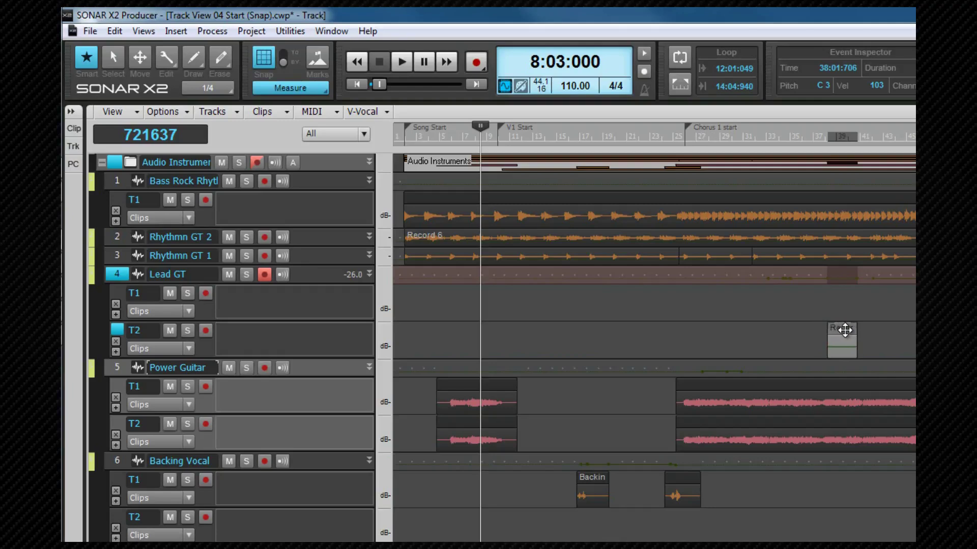
pyautogui.click(845, 329)
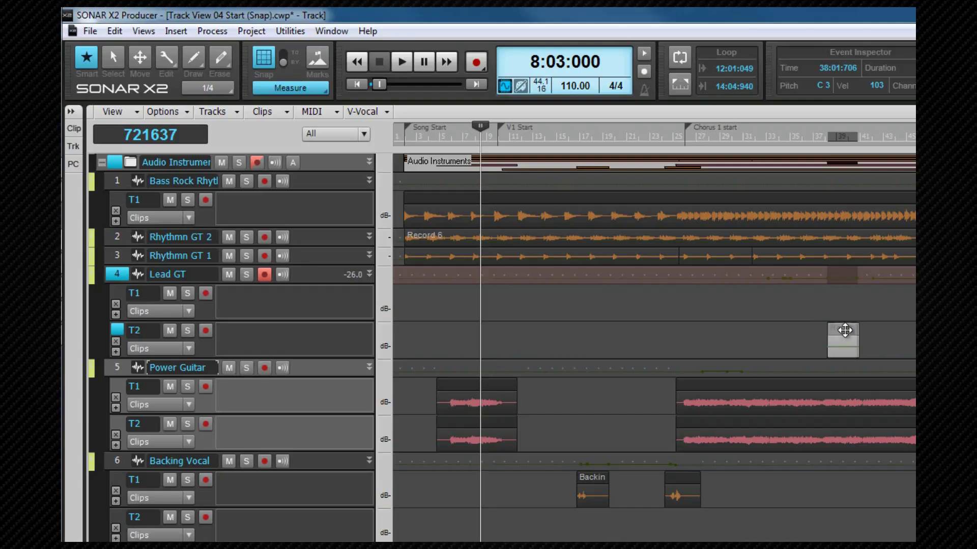
pyautogui.moveTo(845, 329); pyautogui.dragTo(809, 329)
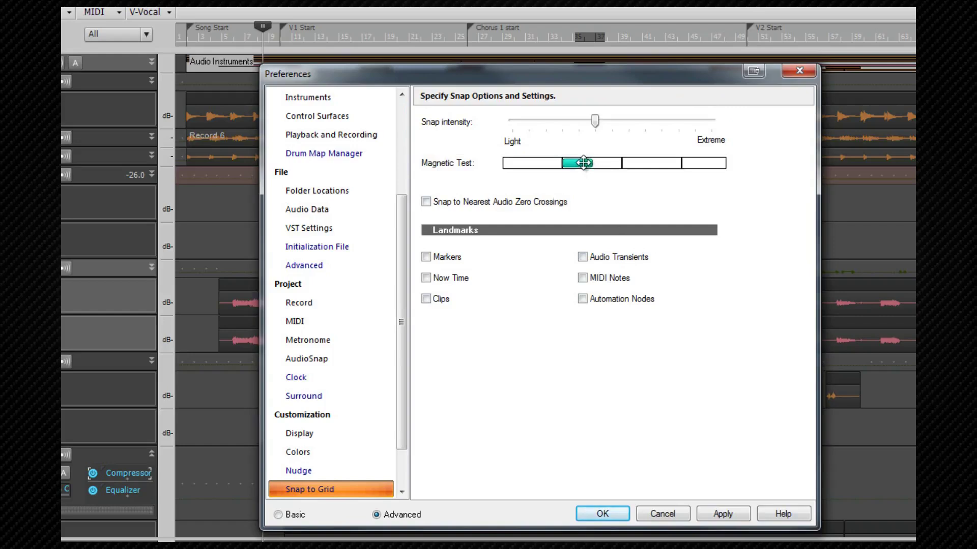
pyautogui.moveTo(584, 163); pyautogui.dragTo(606, 163)
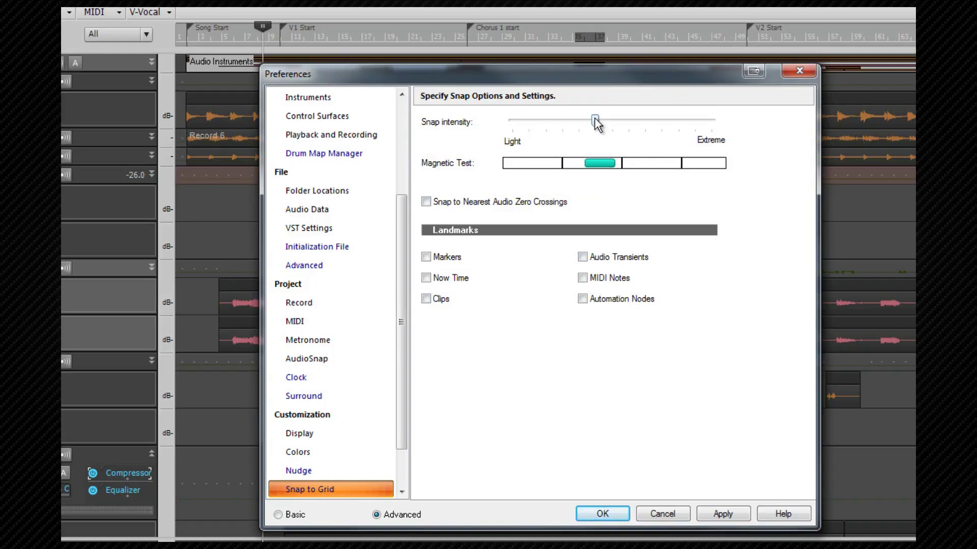
pyautogui.moveTo(595, 120); pyautogui.dragTo(722, 119)
pyautogui.moveTo(600, 161)
pyautogui.mouseDown()
pyautogui.moveTo(549, 163)
pyautogui.moveTo(677, 165)
pyautogui.moveTo(604, 160)
pyautogui.mouseUp()
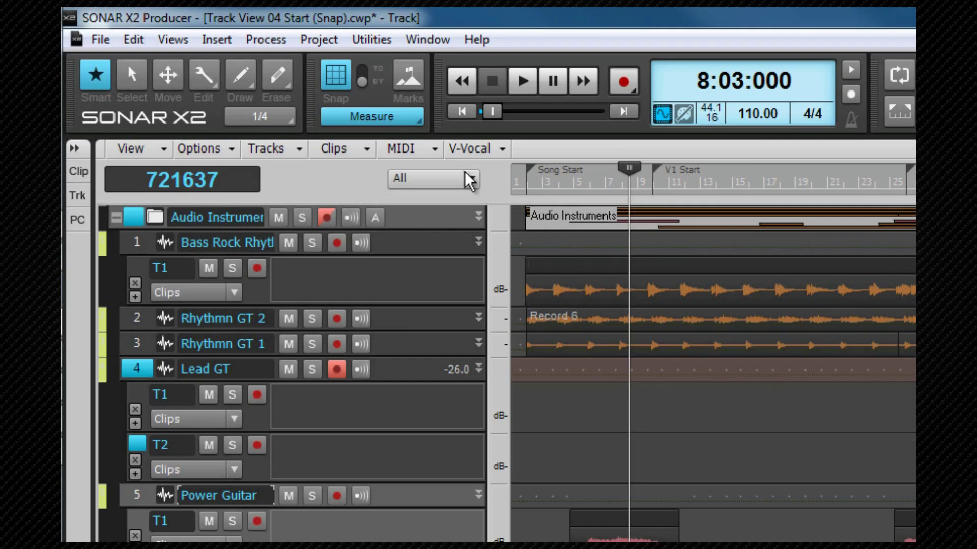
# Set the snap resolution to 1/4, try 960 ticks, then return it to a 1/4 note
pyautogui.click(374, 118)
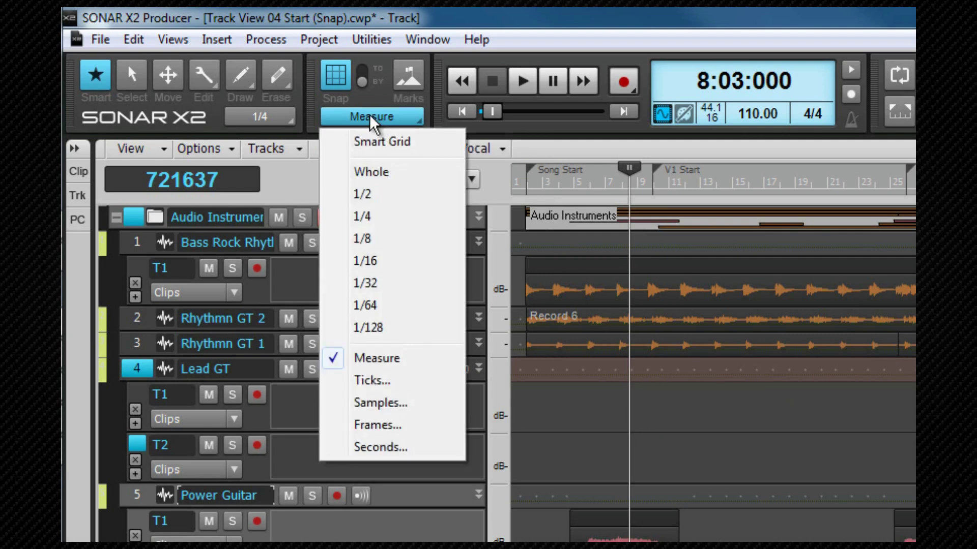
pyautogui.click(371, 221)
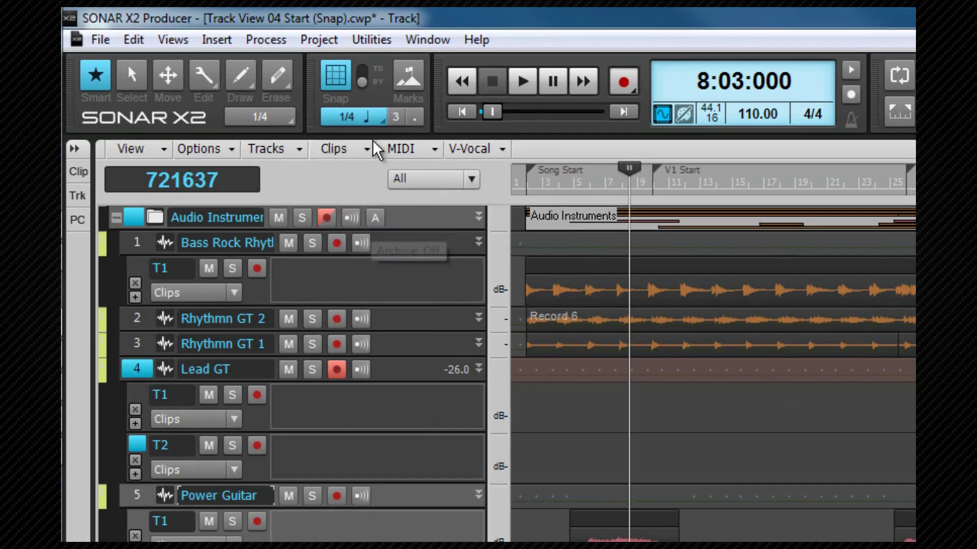
pyautogui.click(383, 125)
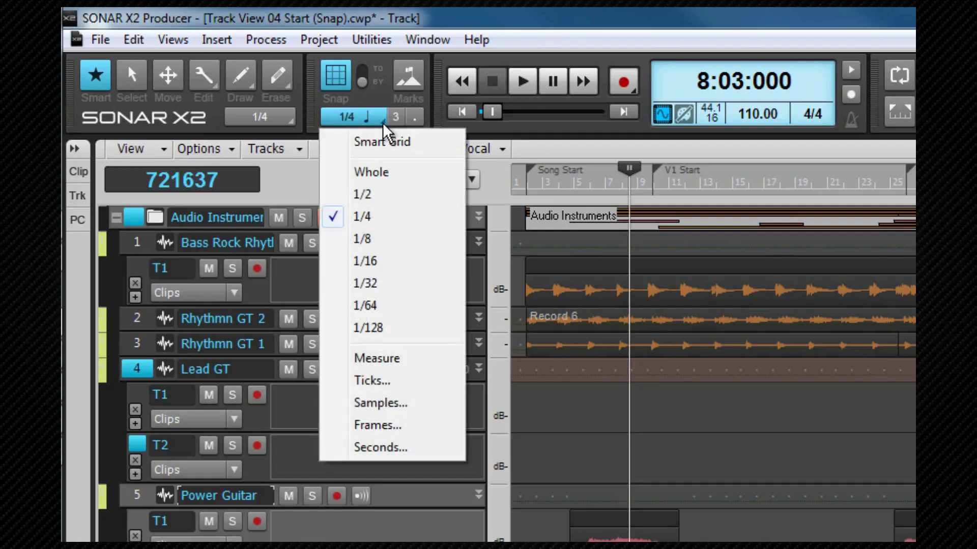
pyautogui.click(396, 380)
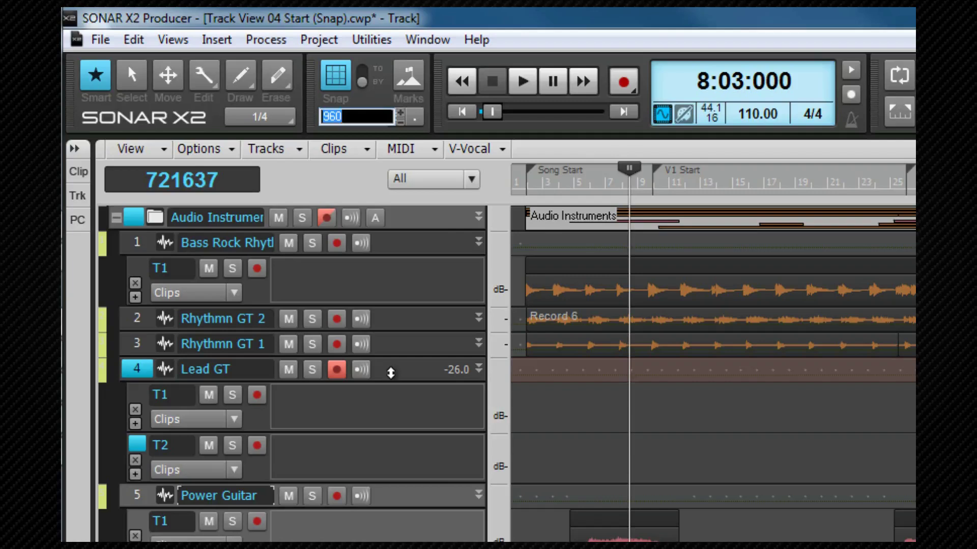
pyautogui.press('Return')
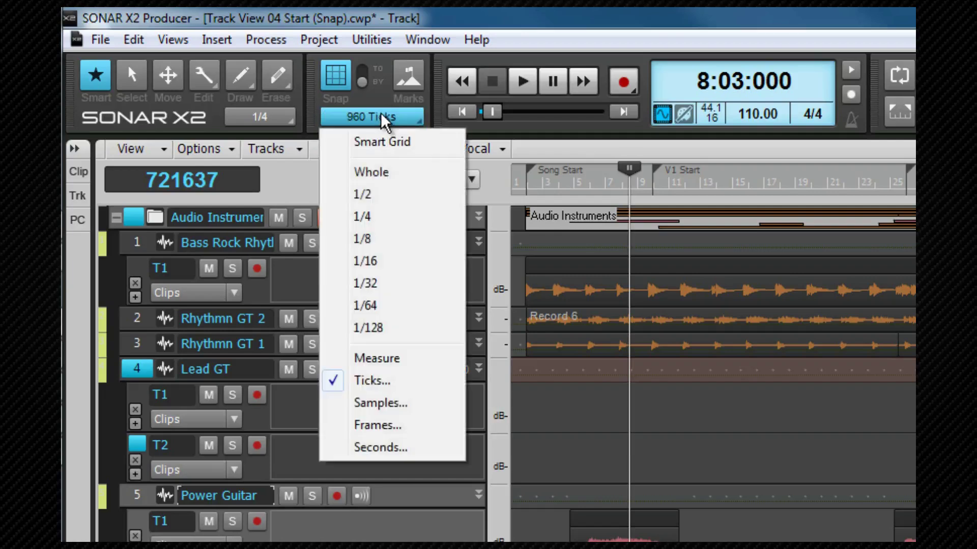
pyautogui.click(373, 218)
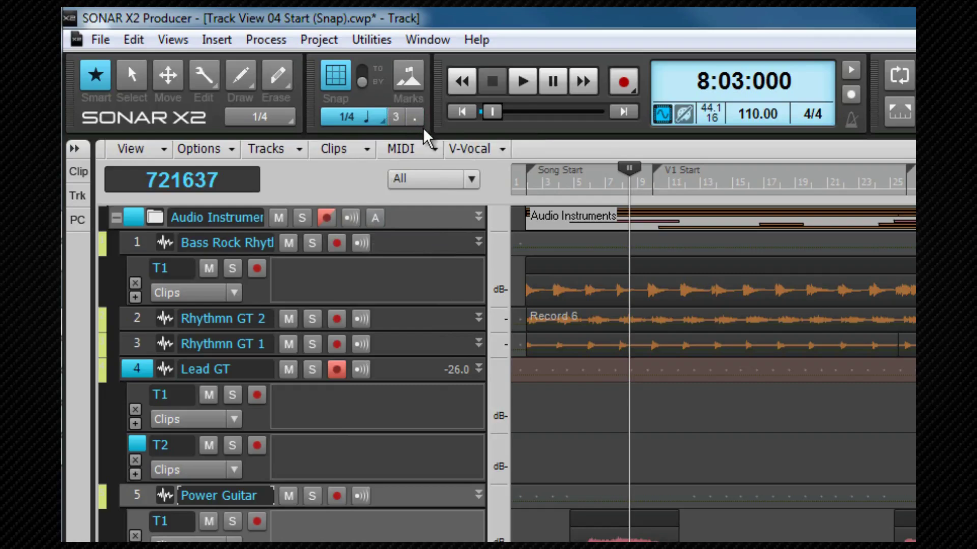
# Enable Smart Grid snapping, switch it back off, and choose Measure as the snap resolution
pyautogui.click(382, 122)
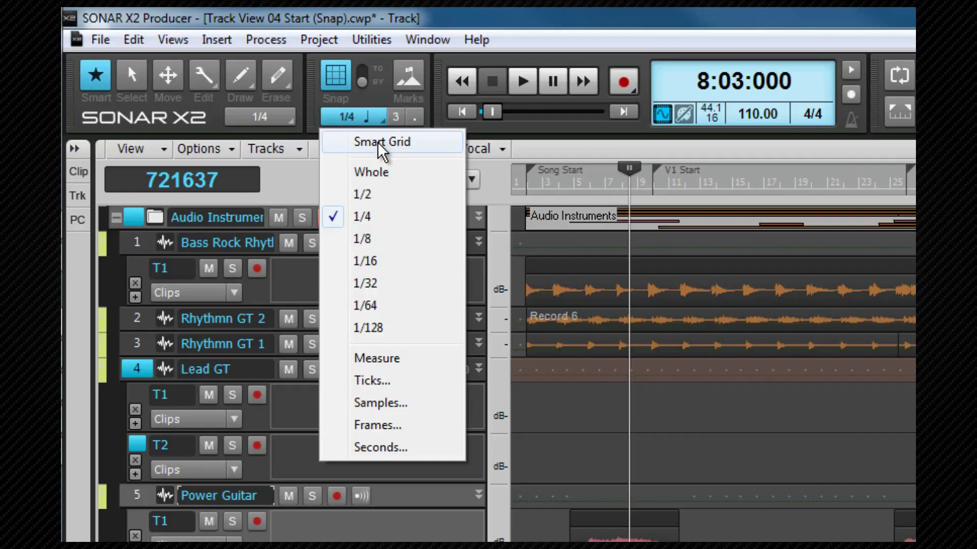
pyautogui.click(377, 142)
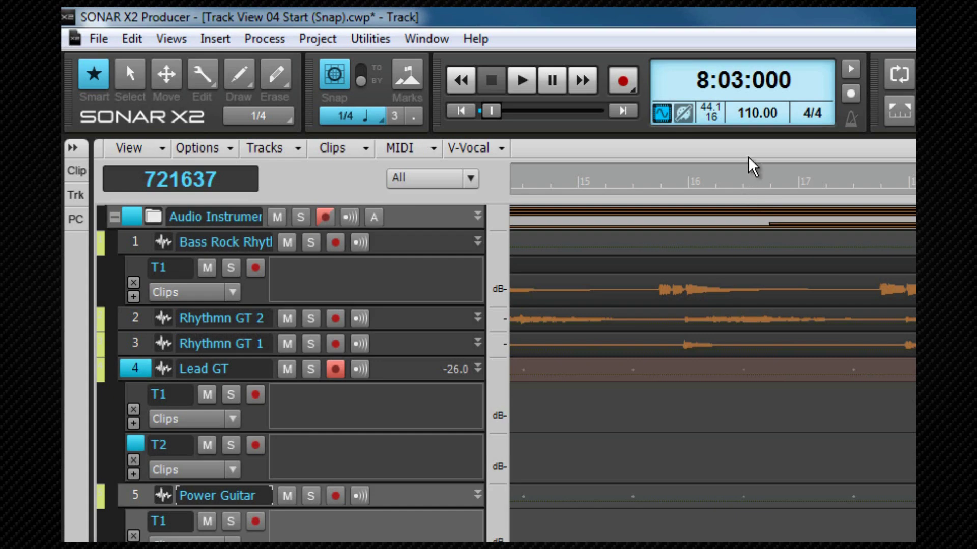
pyautogui.click(372, 109)
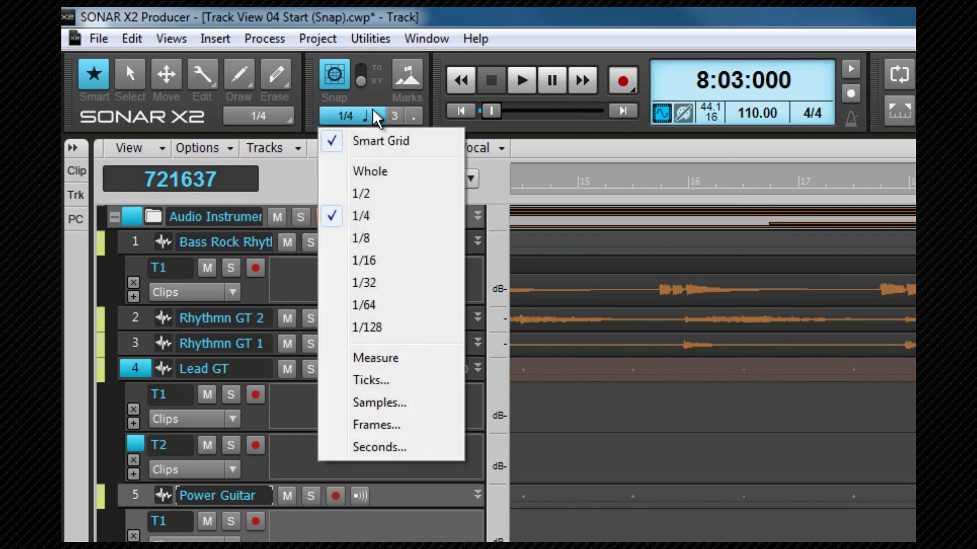
pyautogui.click(371, 141)
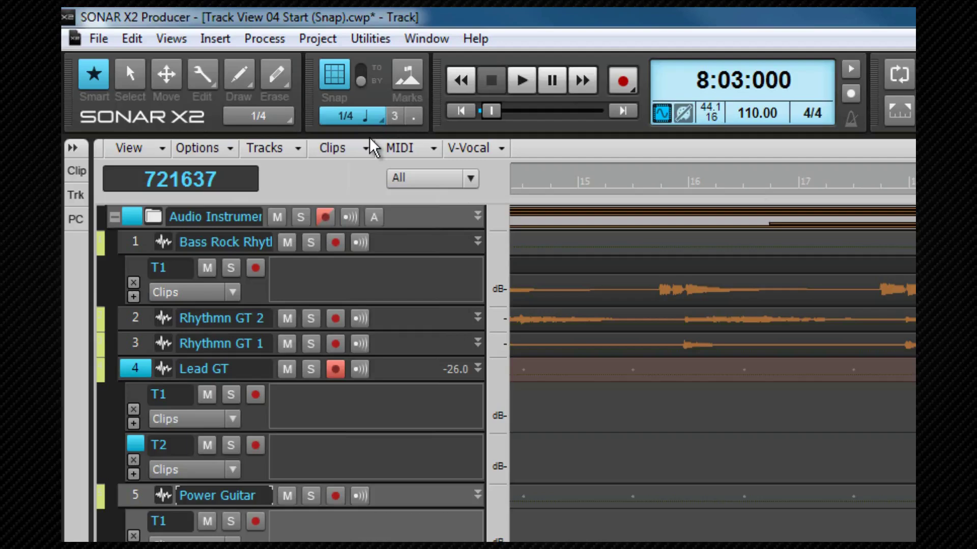
pyautogui.click(367, 112)
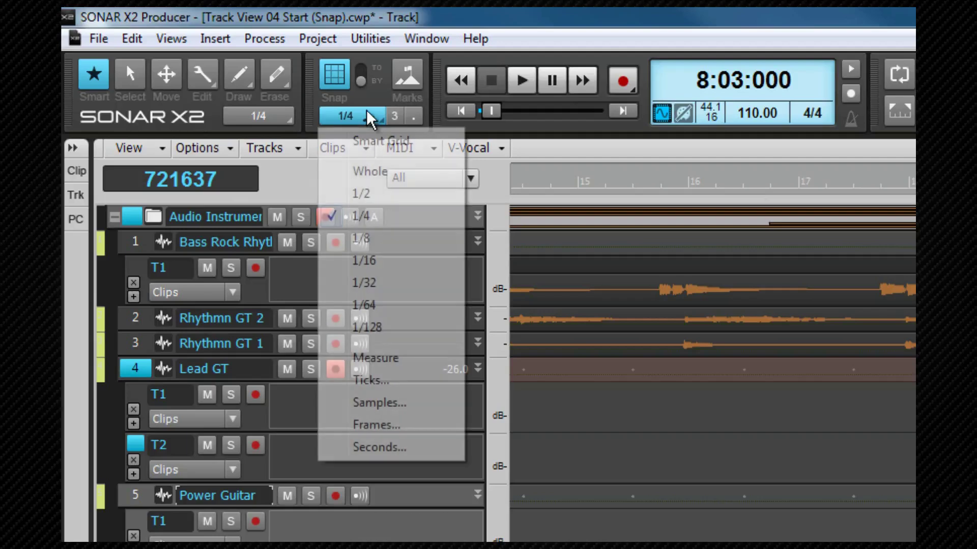
pyautogui.click(383, 359)
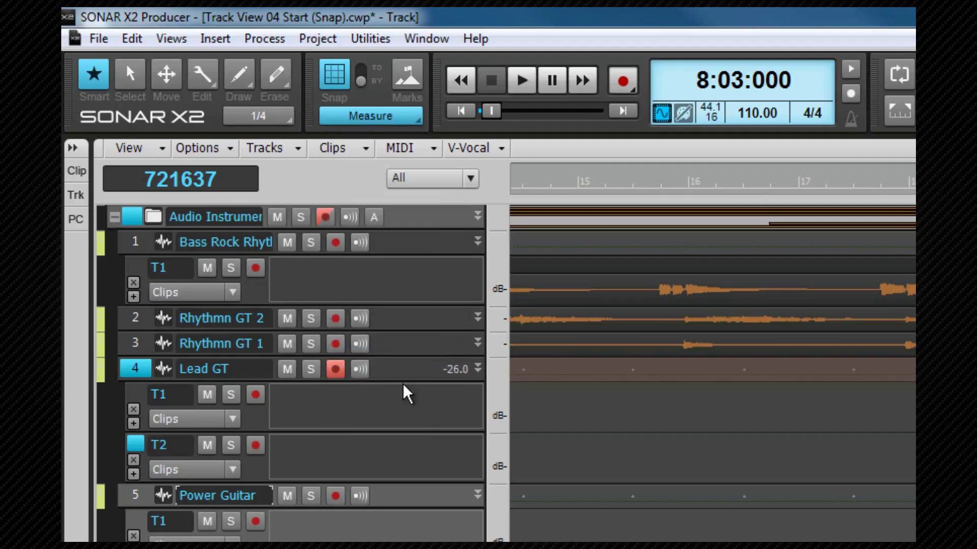
pyautogui.click(333, 74)
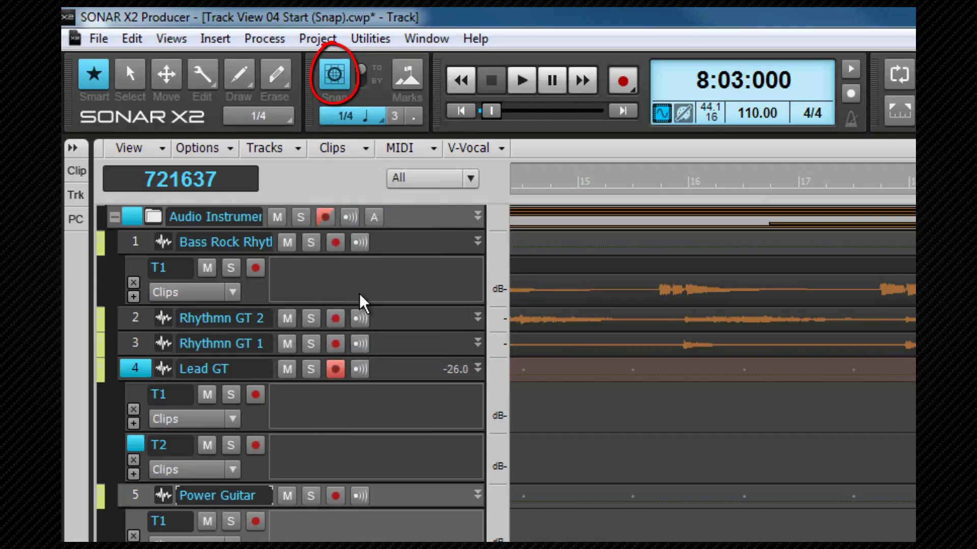
pyautogui.press('n')
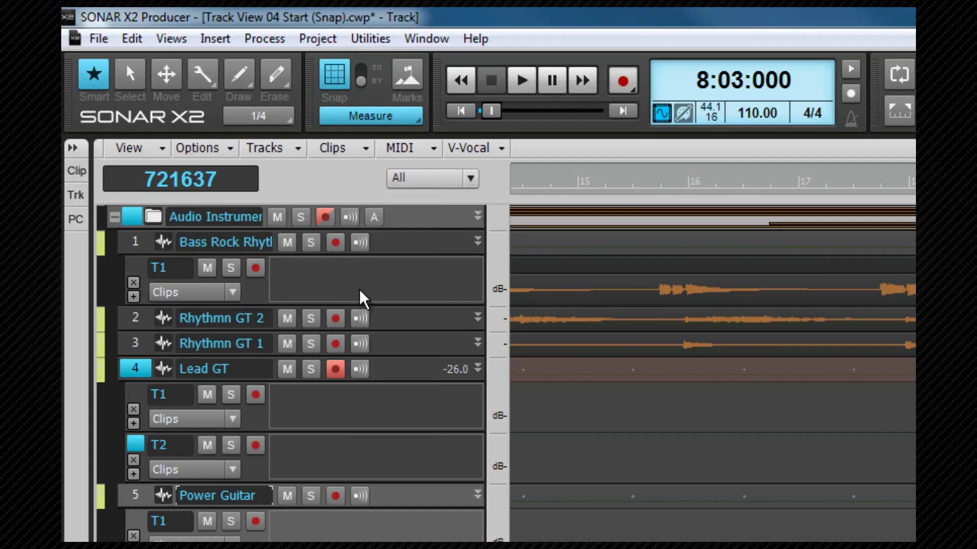